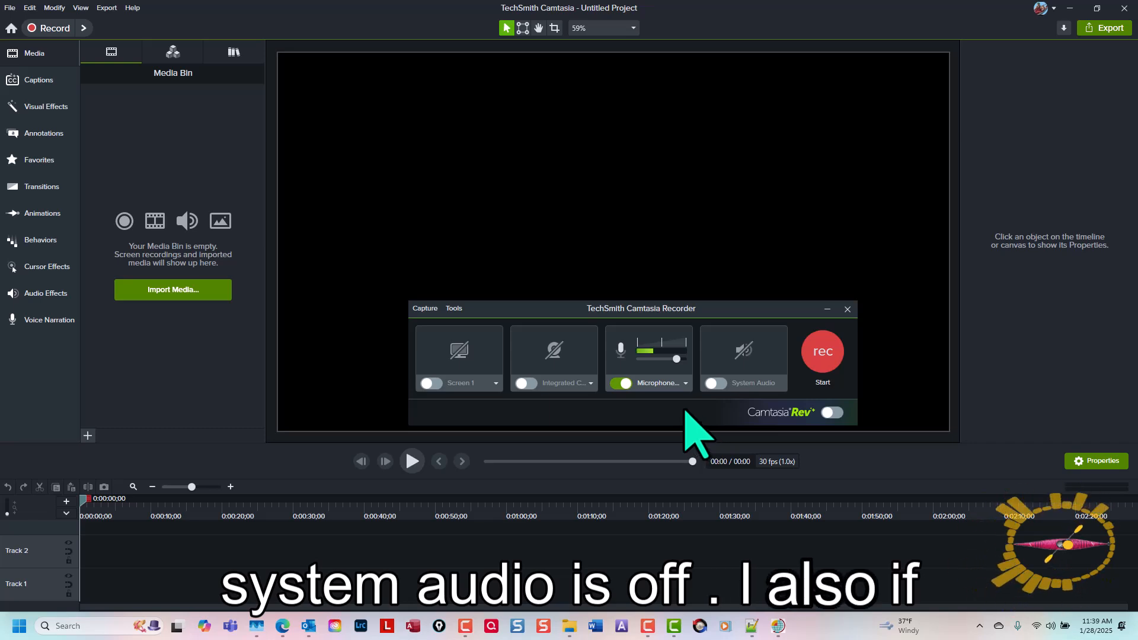
Step: Open the recorder preferences and accept them with "Open Editor after recording is stopped" enabled
left_click(456, 309)
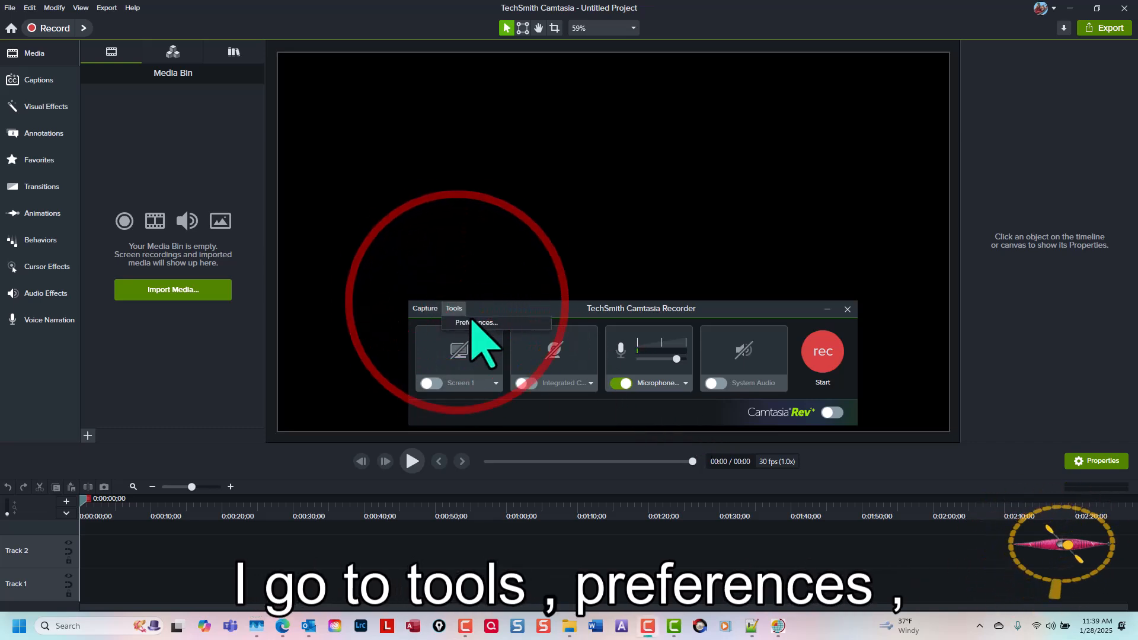
left_click(471, 323)
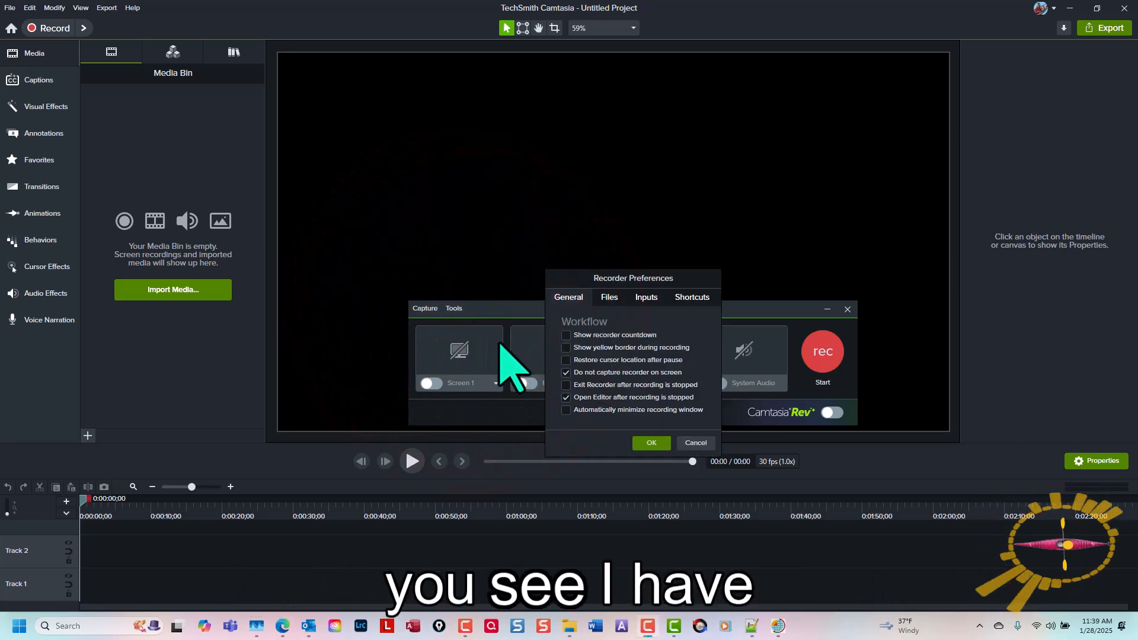
left_click(566, 397)
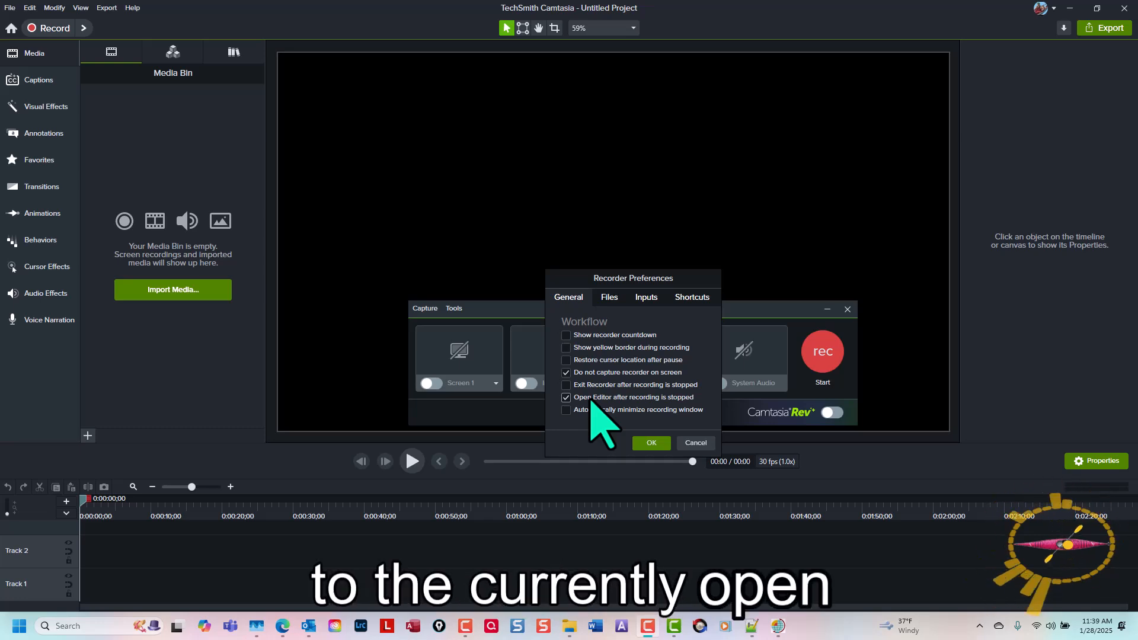
left_click(652, 443)
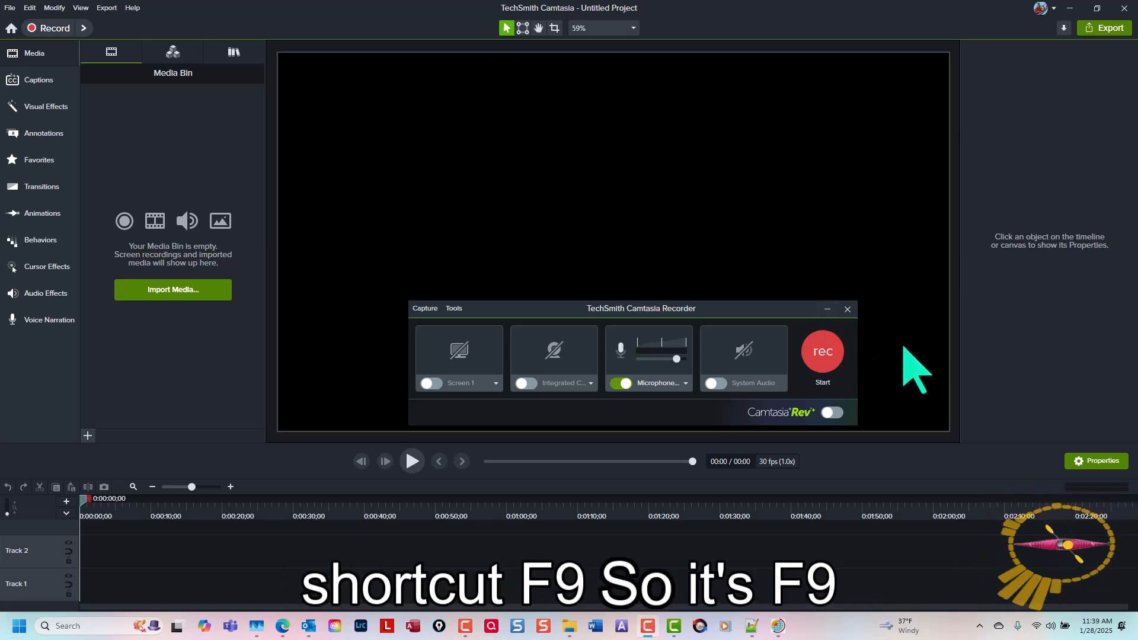
Step: Record a microphone-only audio capture, pausing and resuming it twice
key("F9")
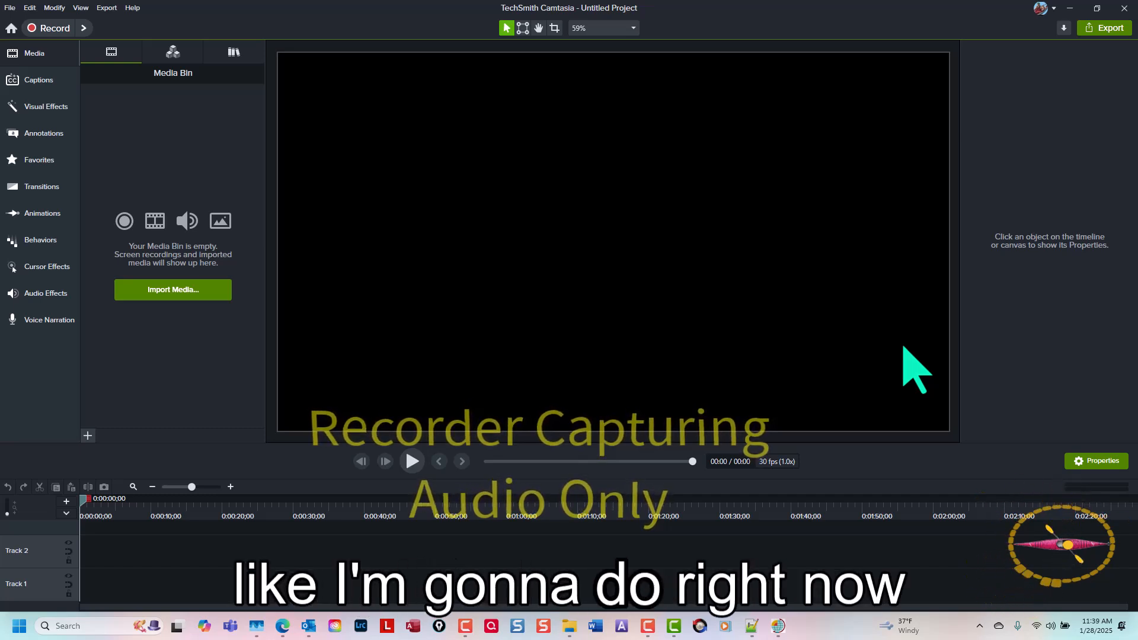
key("F9")
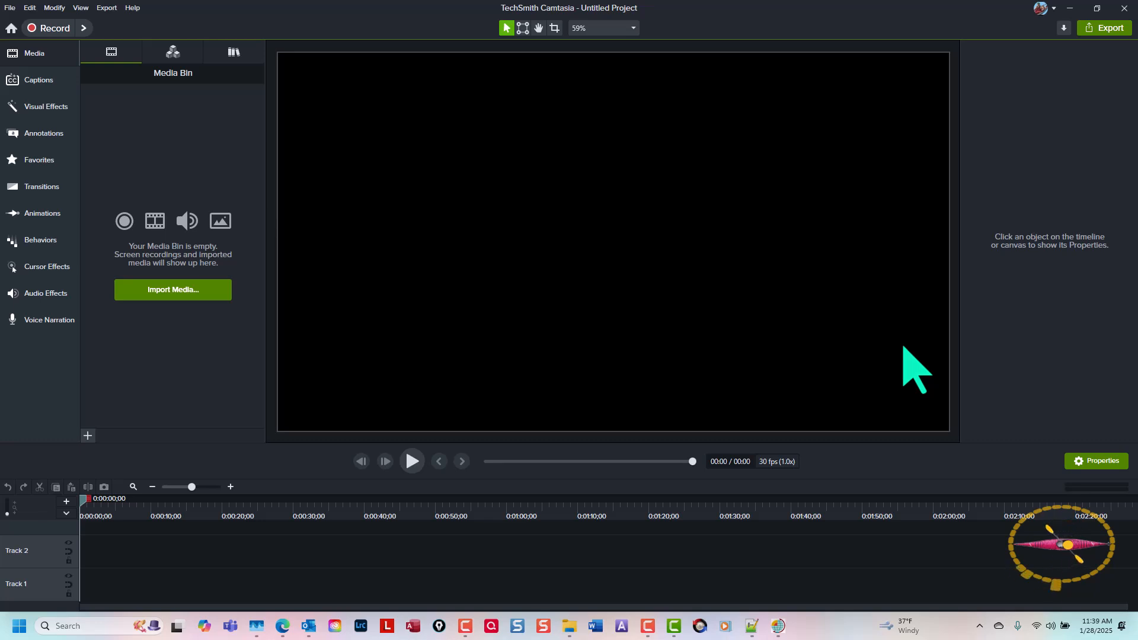
key("F9")
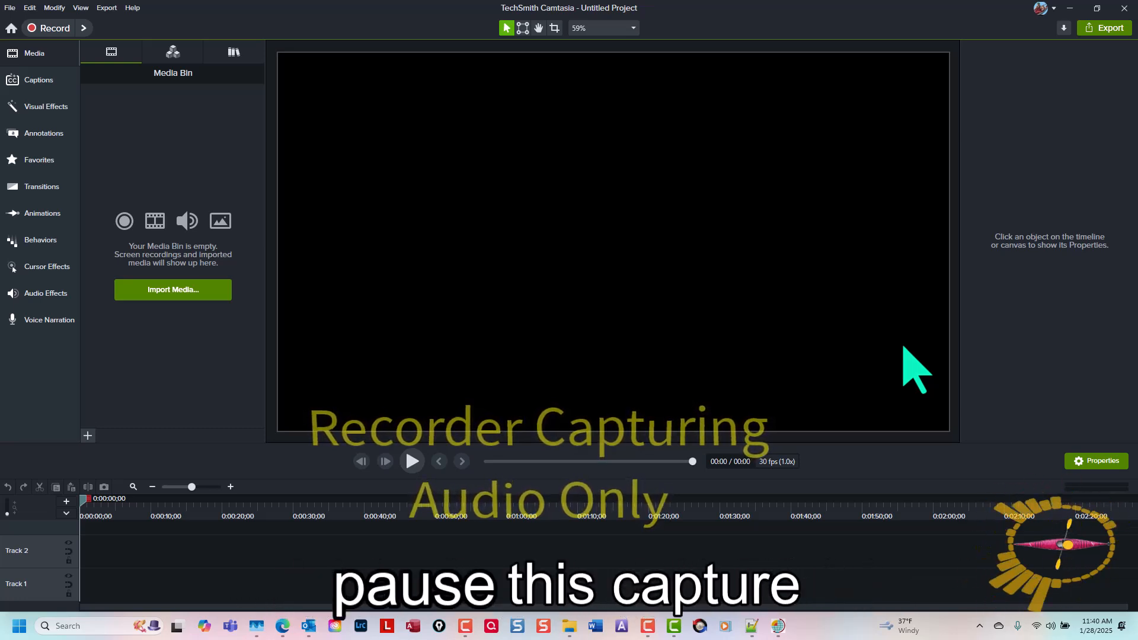
key("F9")
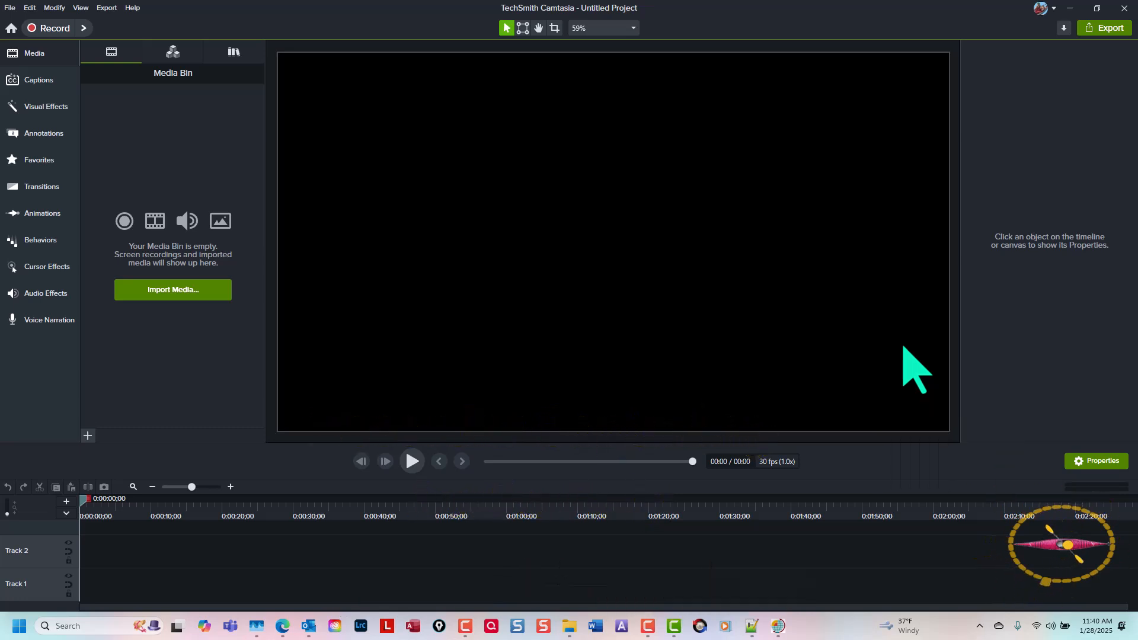
key("F9")
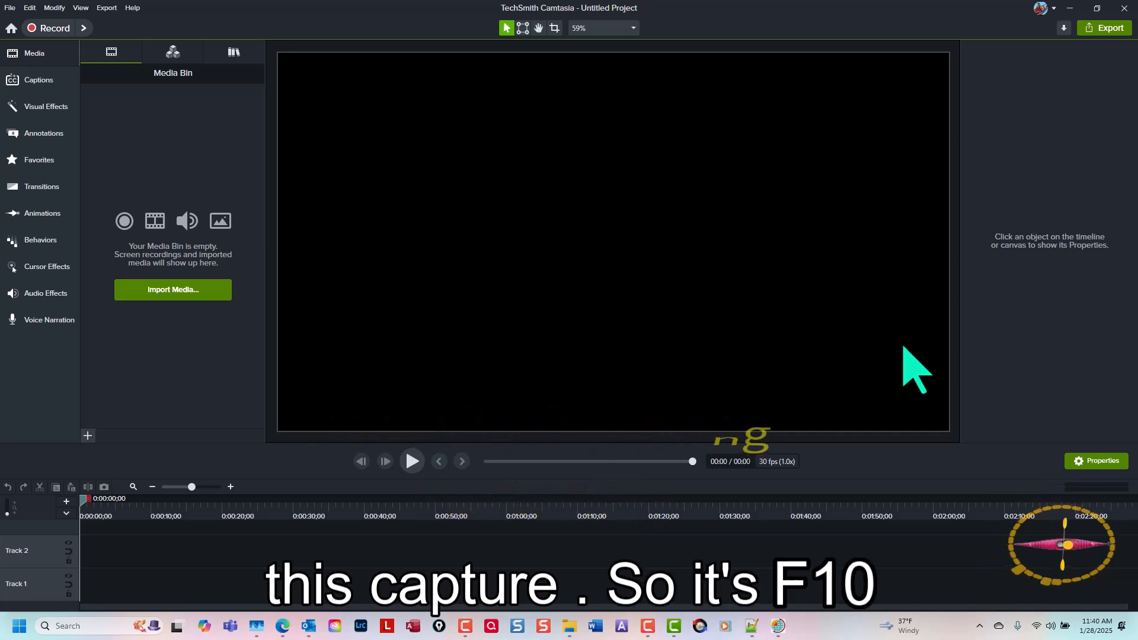
Step: Stop the audio capture and save the recording as 01 in the WORKINGFOLDER NL folder
key("F10")
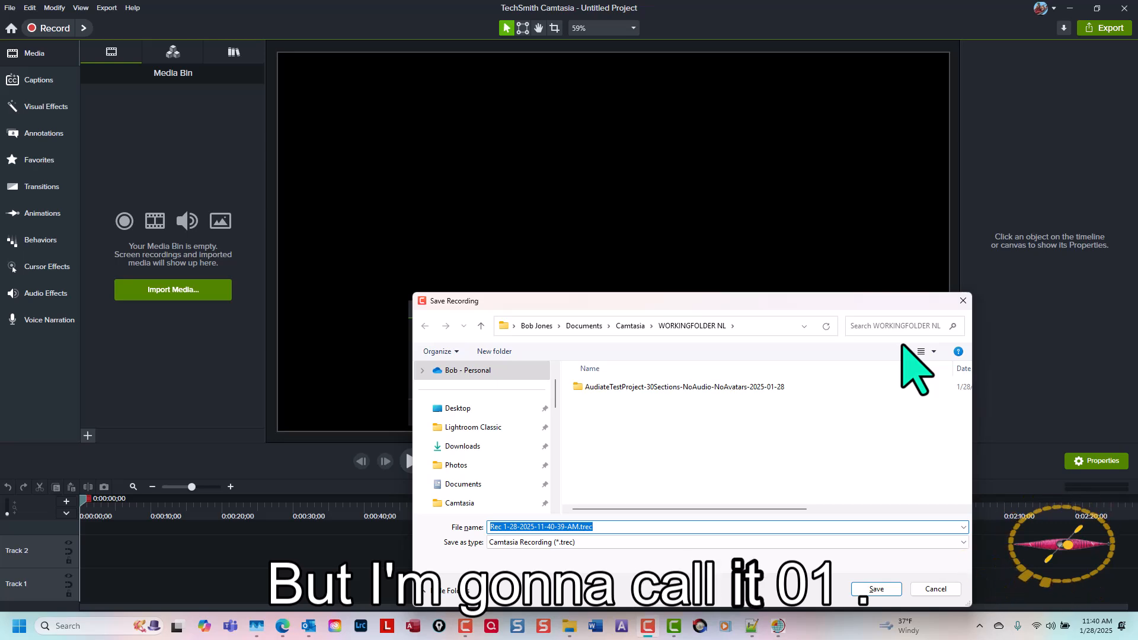
type("01")
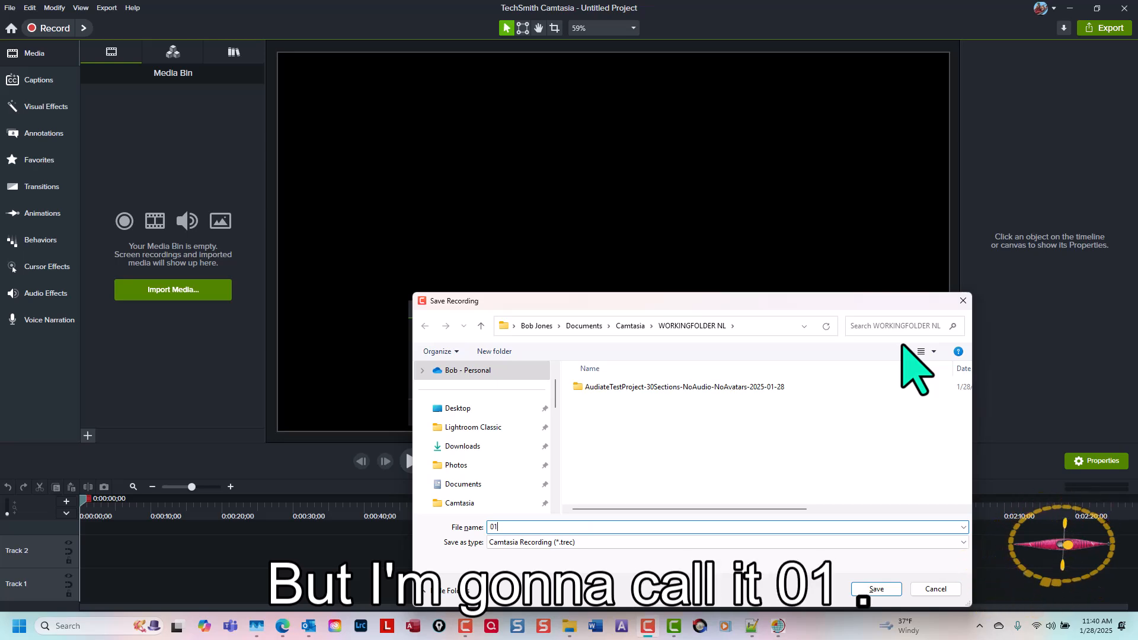
key("Return")
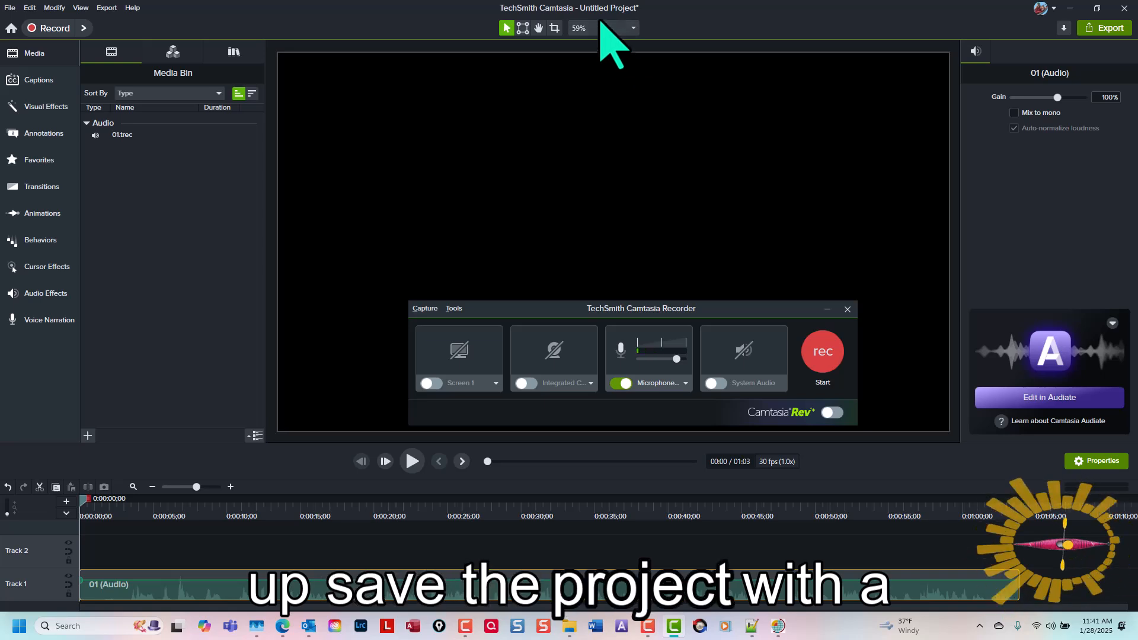
Step: Move the playhead to the end of the timeline and start a second microphone-only audio capture
left_click(885, 545)
key("ctrl+End")
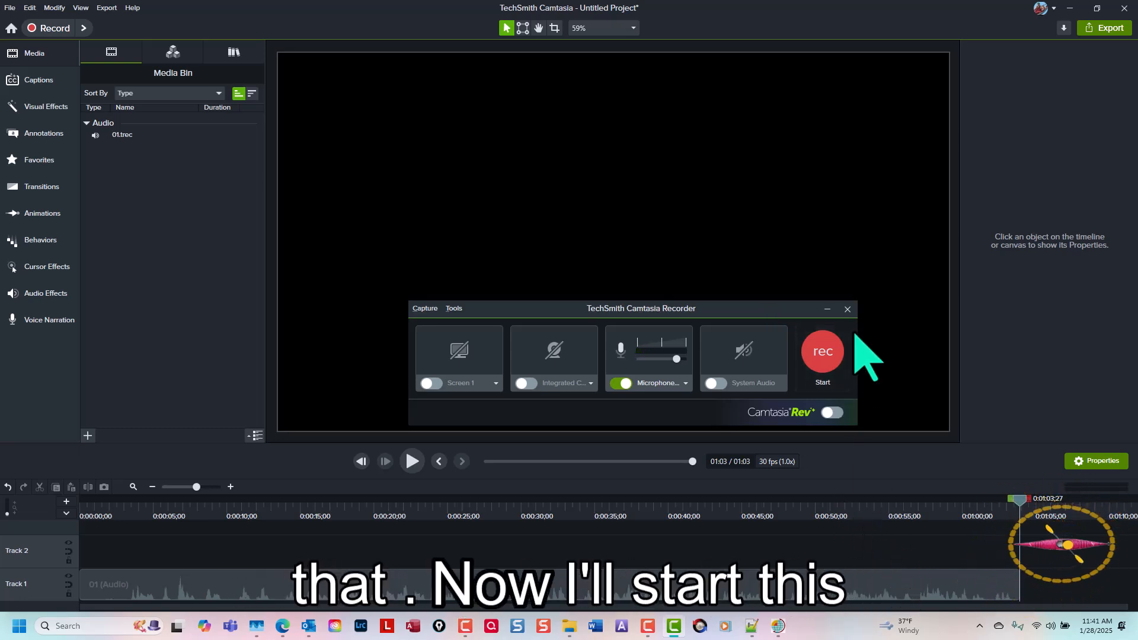
left_click(744, 306)
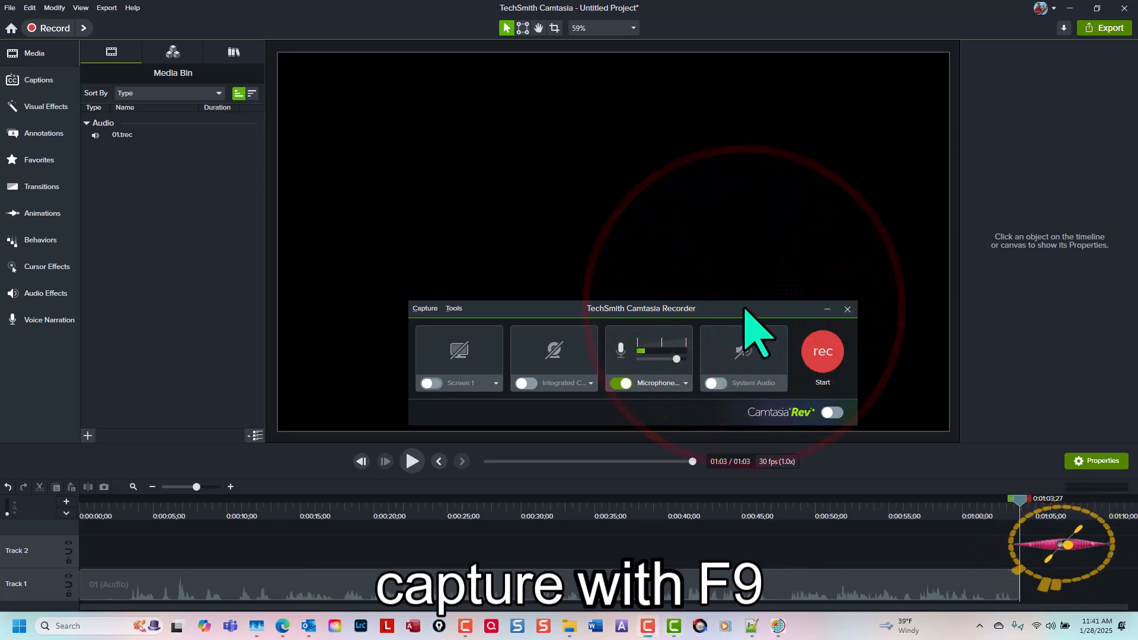
key("F9")
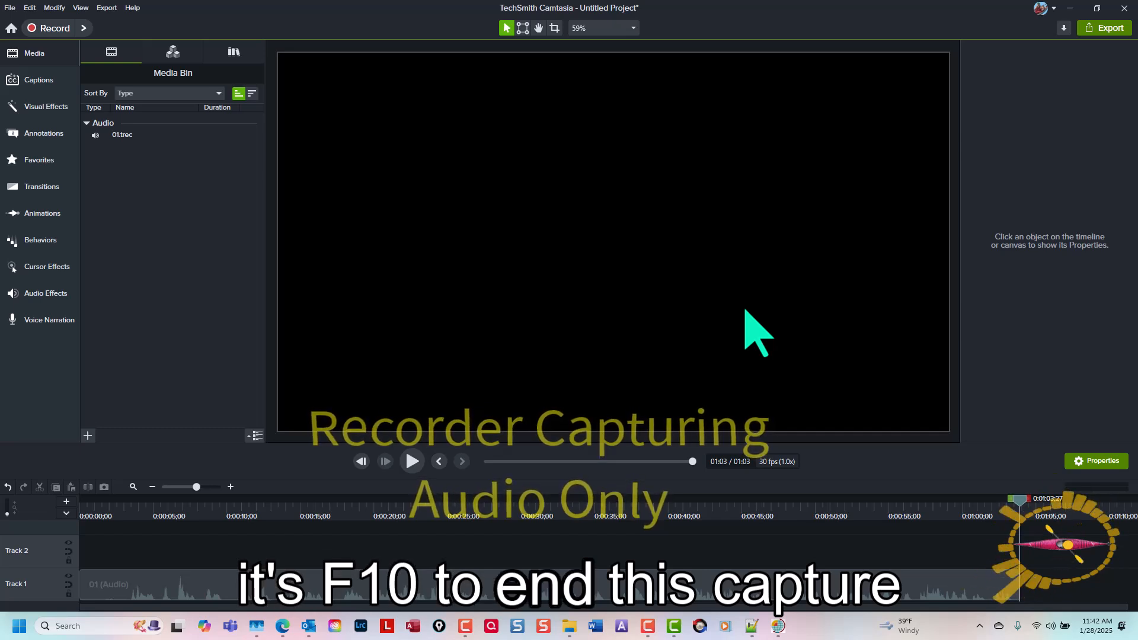
Step: Stop the second audio capture and save the recording as 02 in the WORKINGFOLDER NL folder
key("F10")
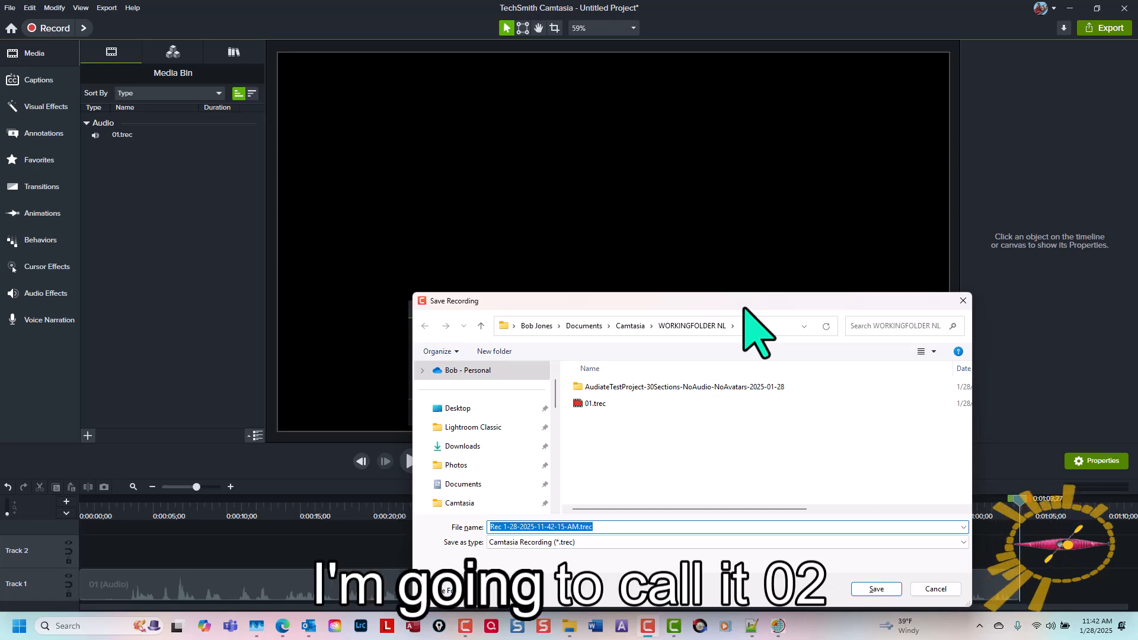
type("02")
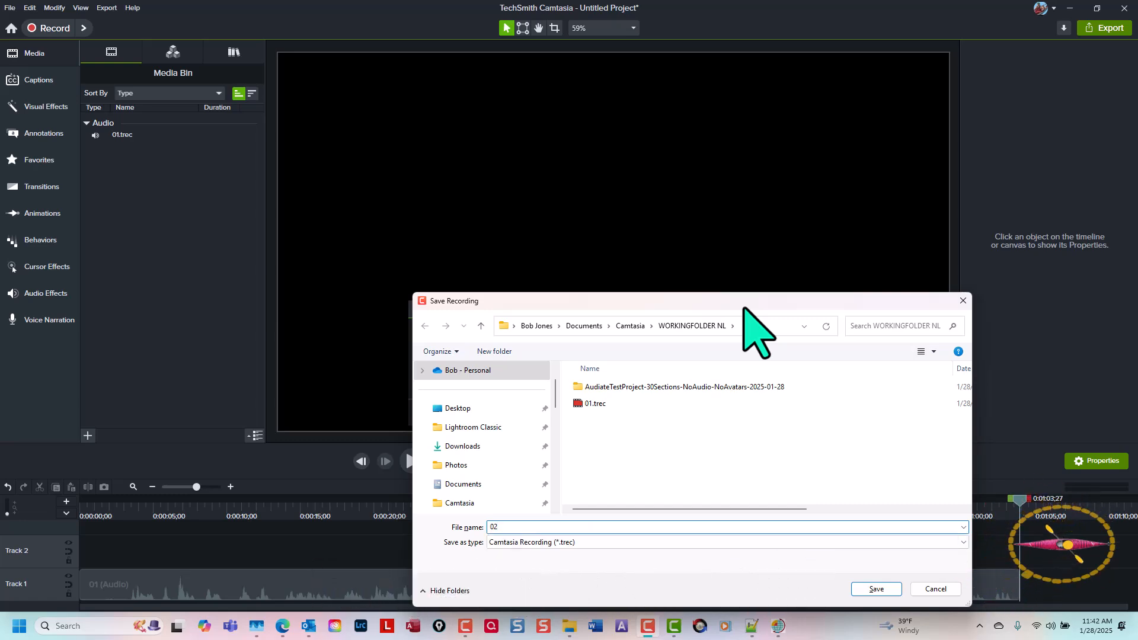
key("Return")
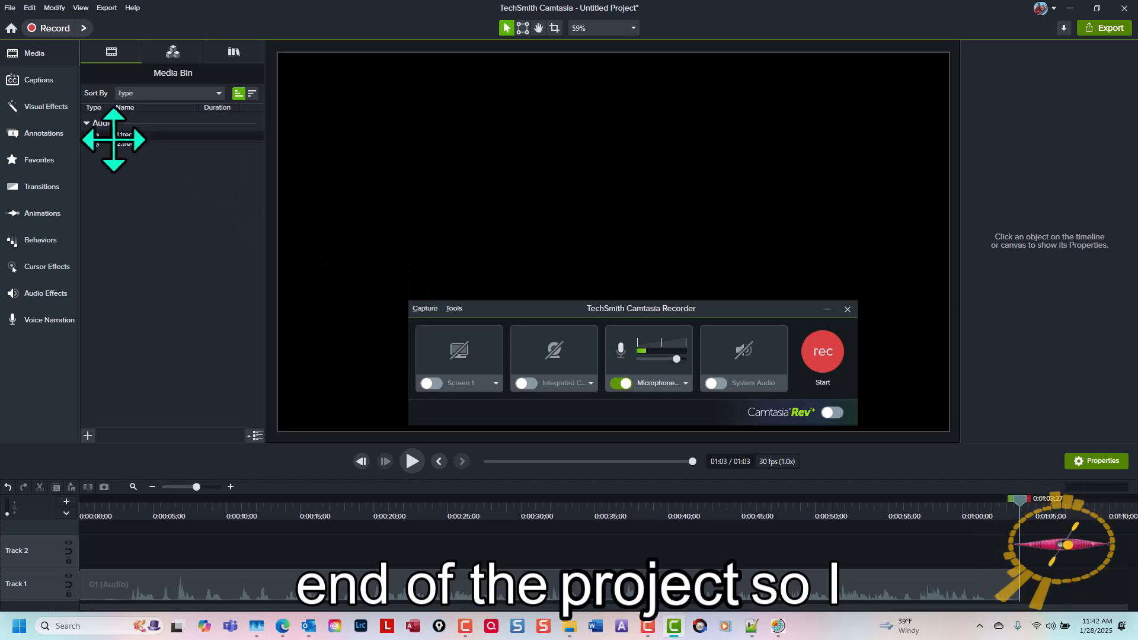
Step: Add 02.trec from the Media Bin to the timeline at the playhead, after the 01 audio clip
right_click(115, 142)
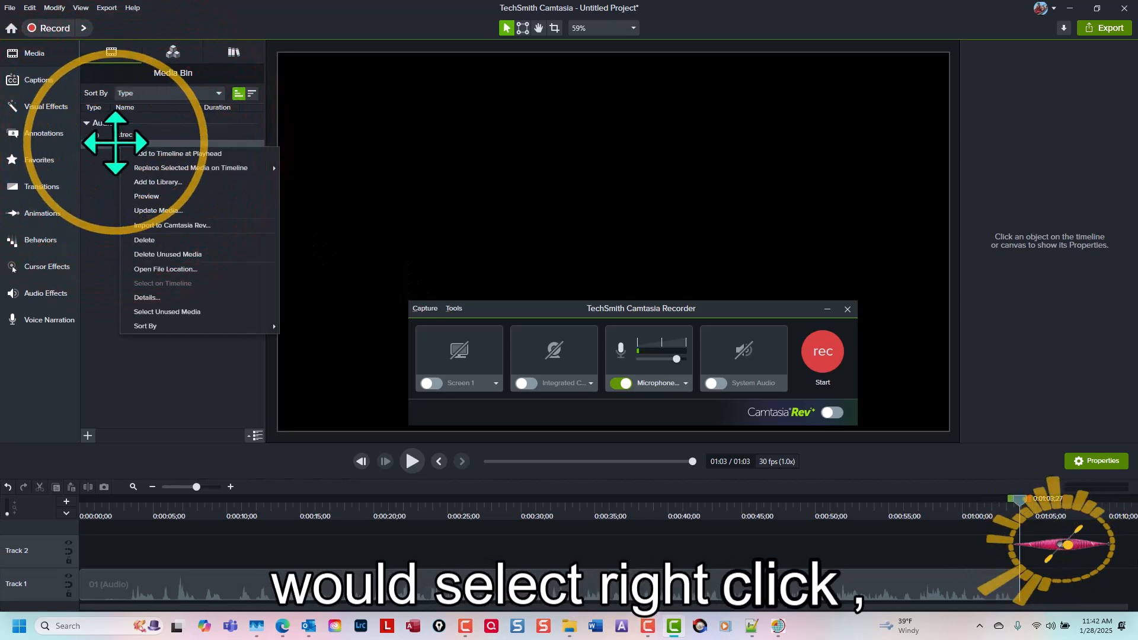
left_click(153, 155)
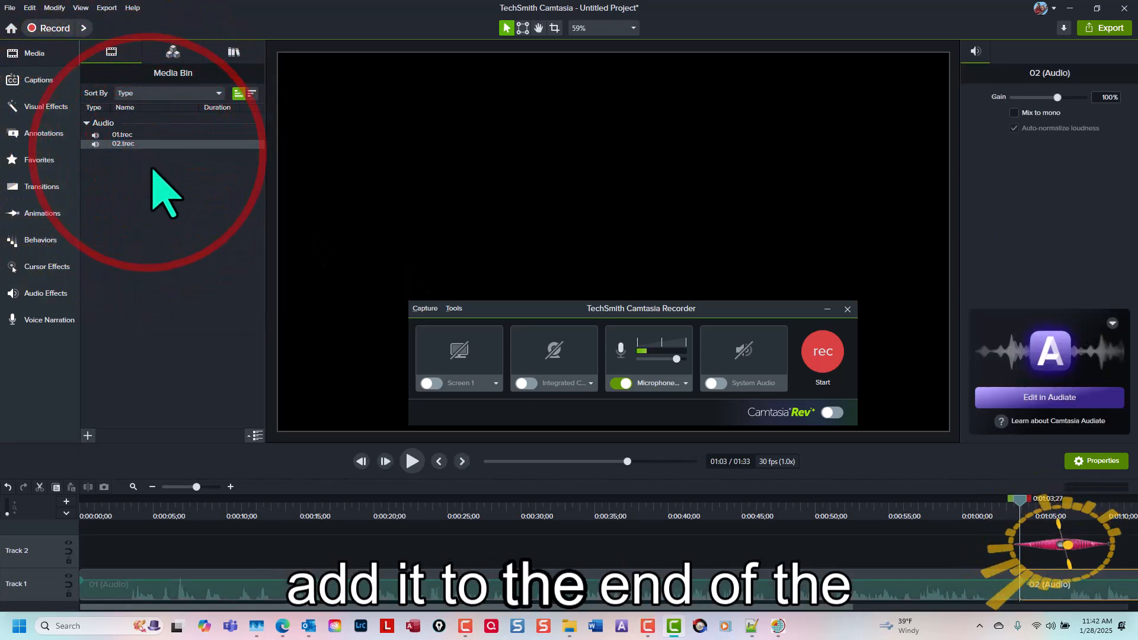
scroll(660, 544, "right", 4)
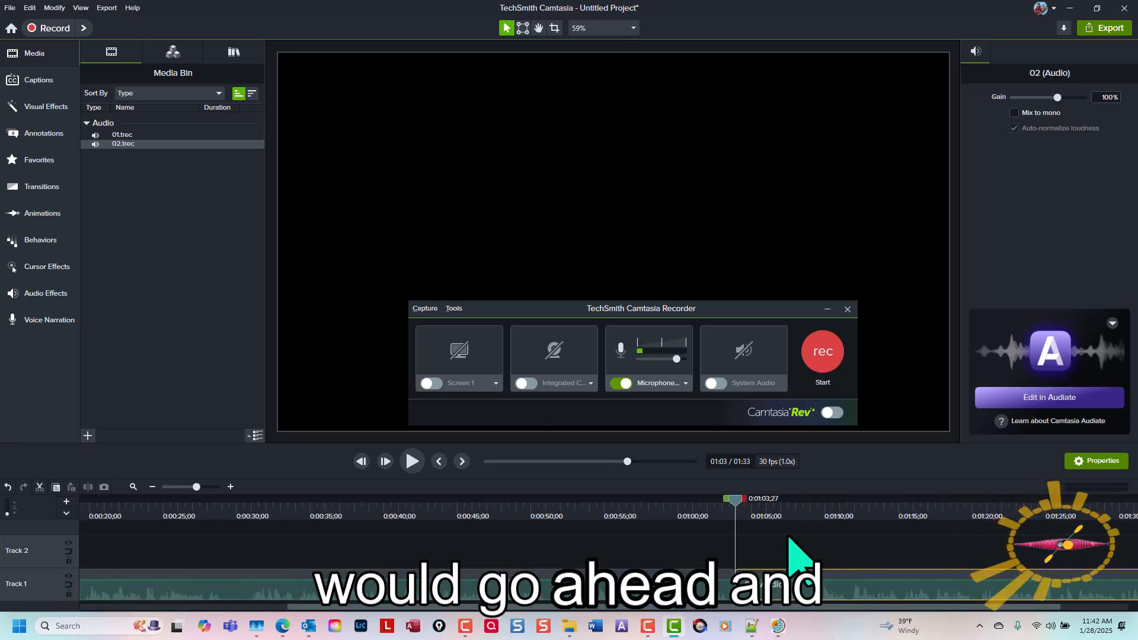
scroll(797, 554, "right", 1)
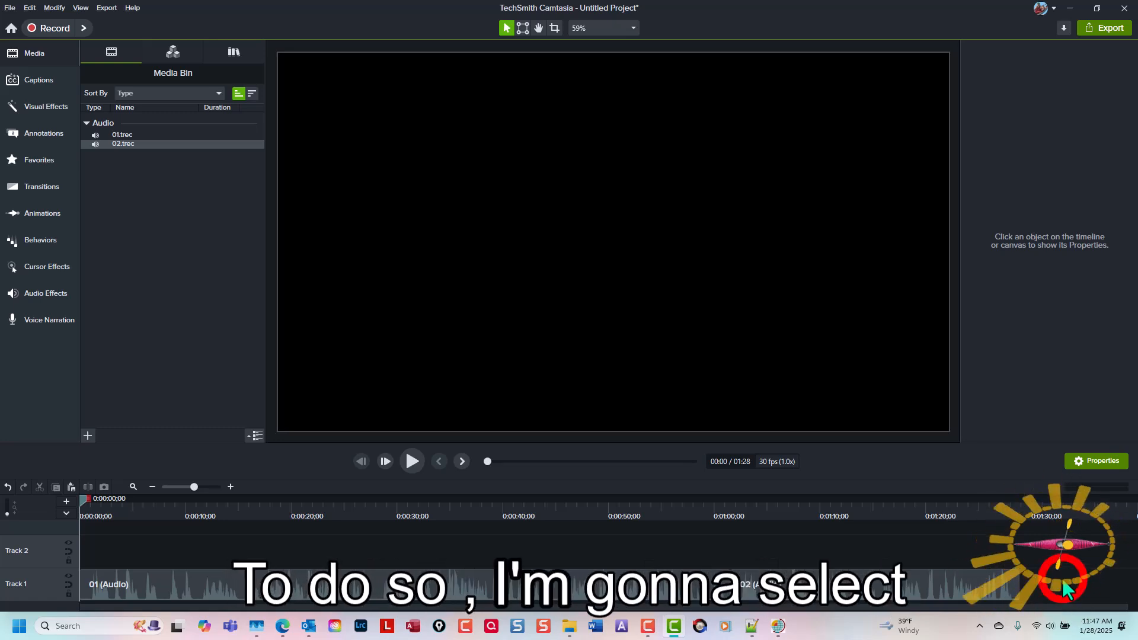
Step: Select the 01 and 02 audio clips on Track 1 and group them
left_click_drag(1065, 589, 800, 620)
left_click_drag(447, 588, 236, 600)
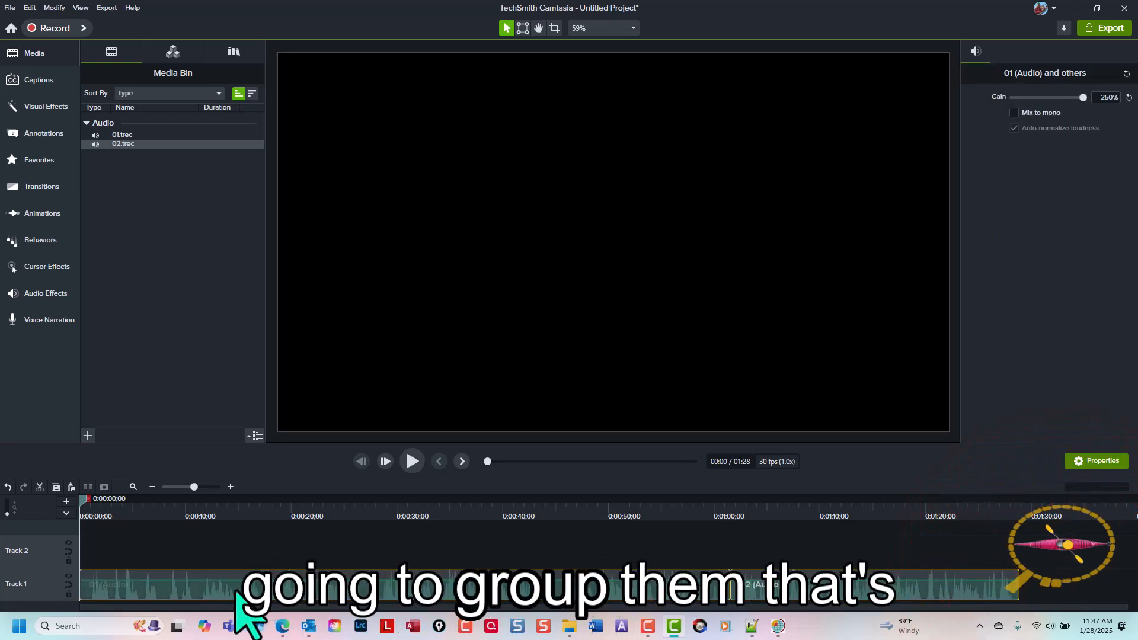
key("ctrl+g")
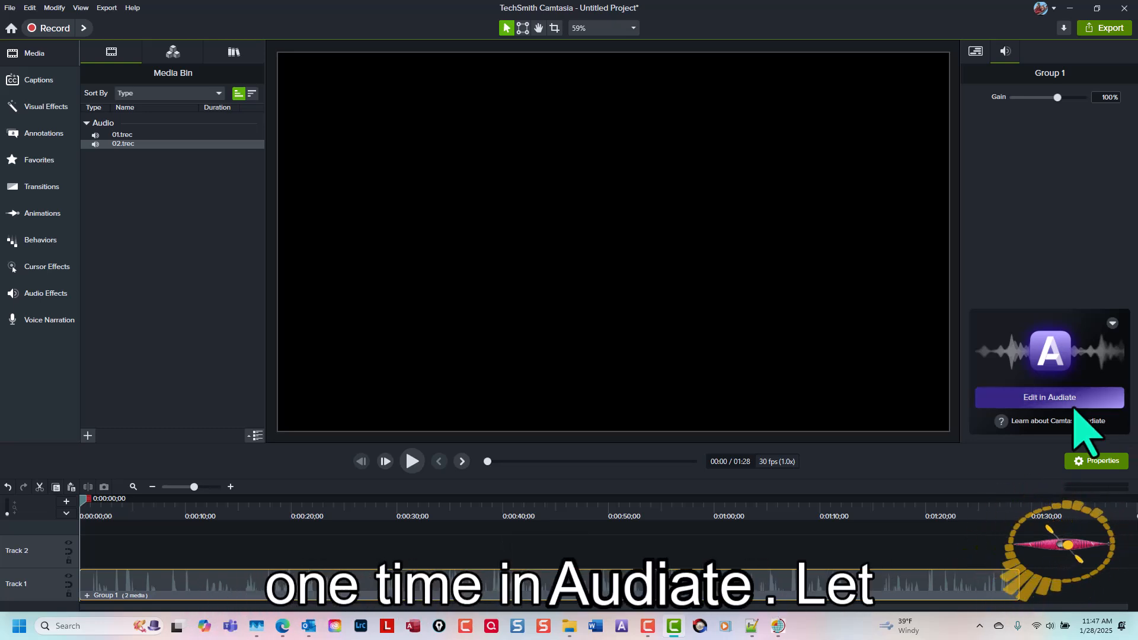
Step: Send the audio group to Audiate for editing, saving the project as AudiateExample in the WORKINGFOLDER NL folder
left_click(1113, 323)
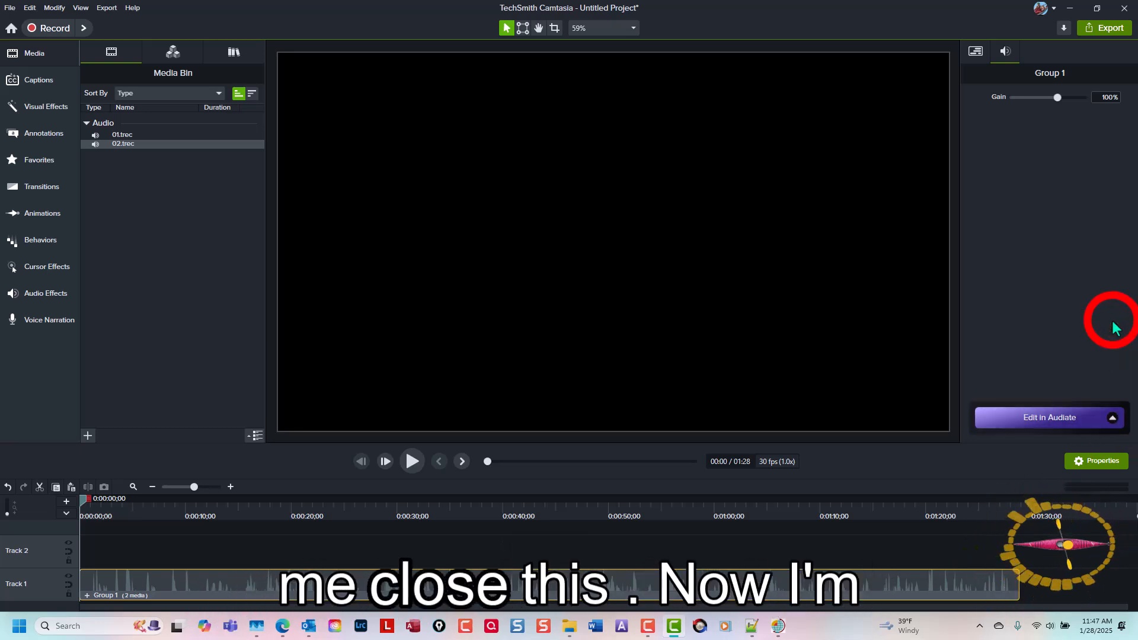
left_click(1057, 418)
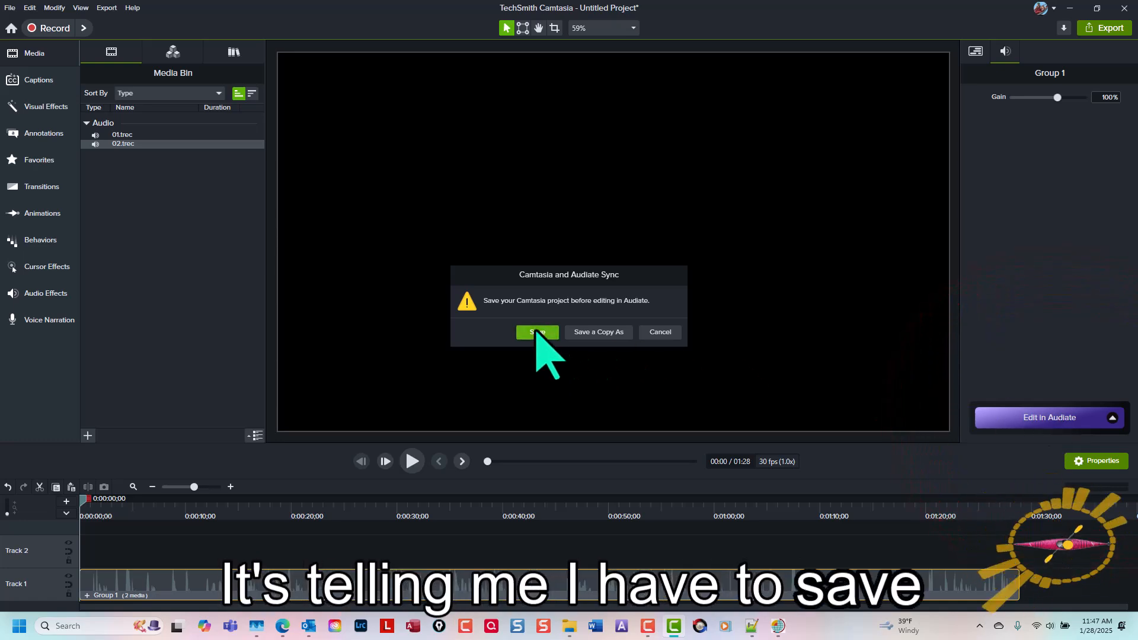
left_click(537, 332)
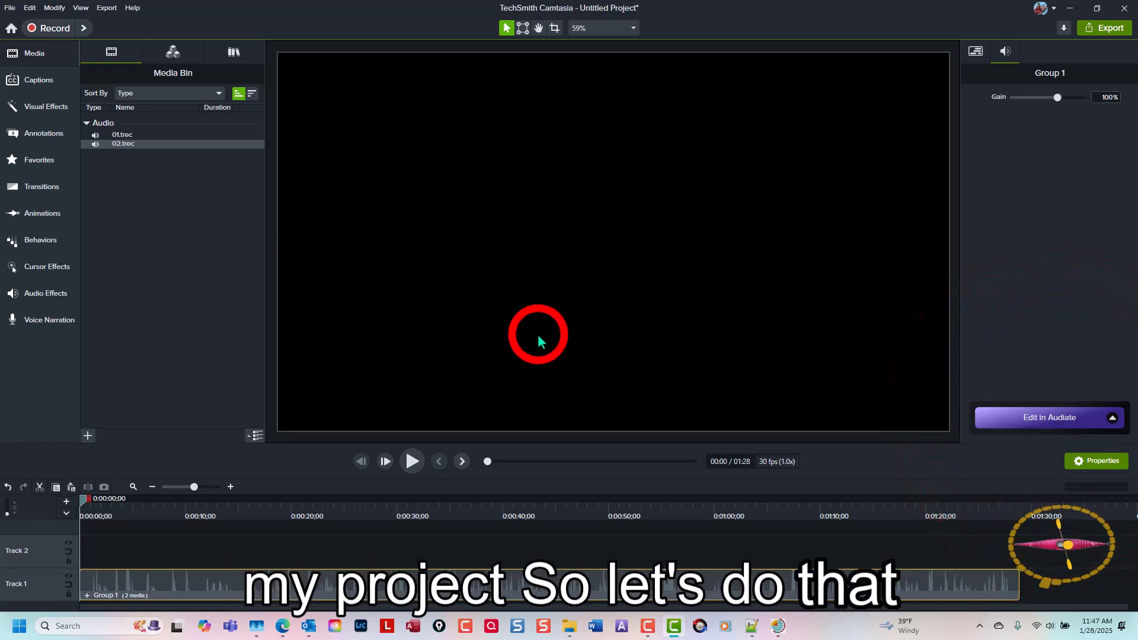
type("AudiateExample")
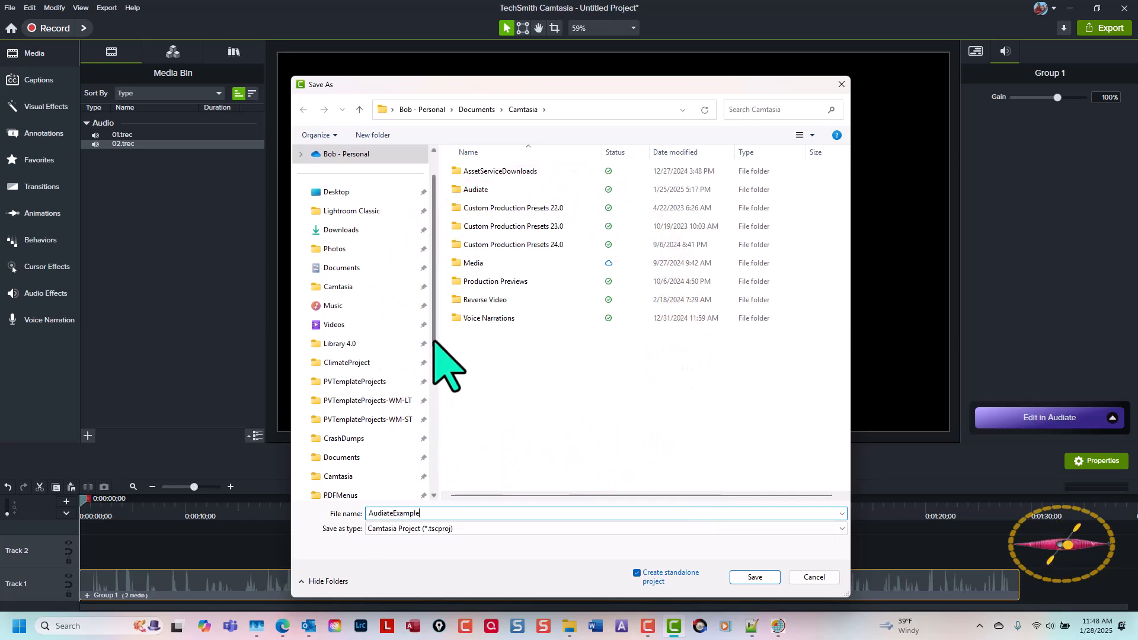
scroll(415, 368, "down", 2)
left_click(362, 419)
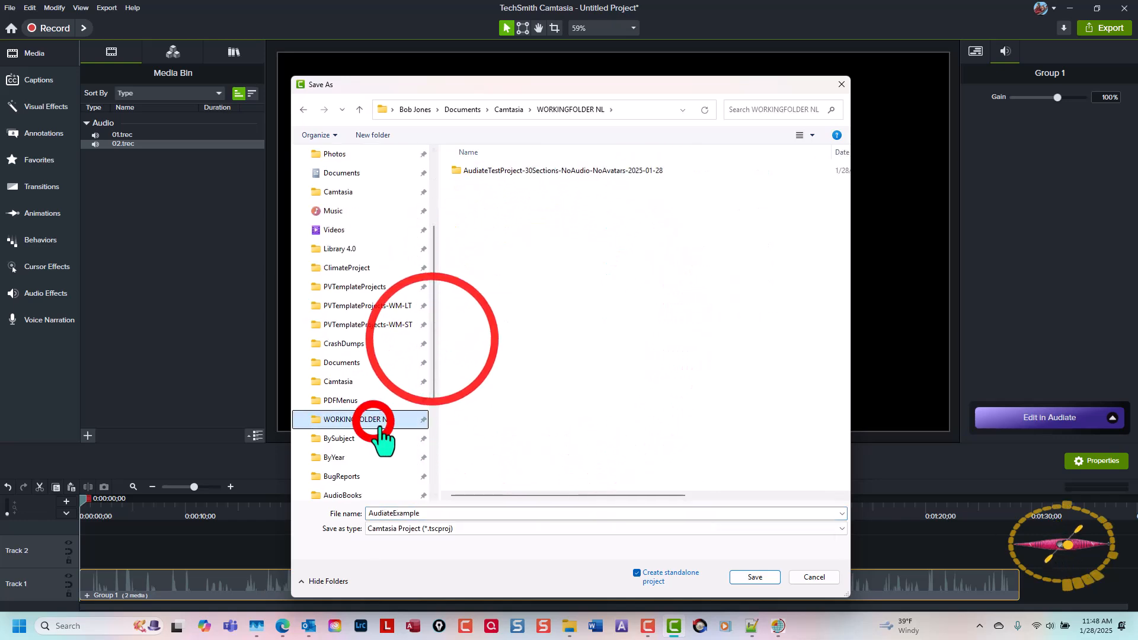
left_click(763, 578)
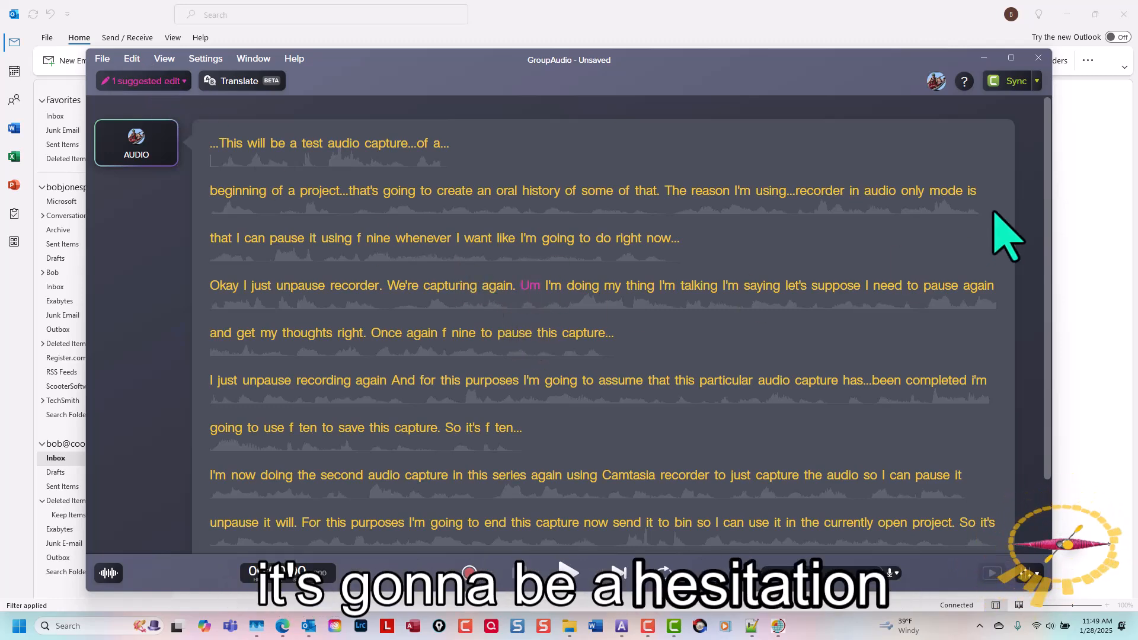
Step: Generate replacement audio for the transcript with the English (US) voice Eric at speed 1 and pitch 1
scroll(999, 317, "down", 2)
scroll(1032, 468, "up", 2)
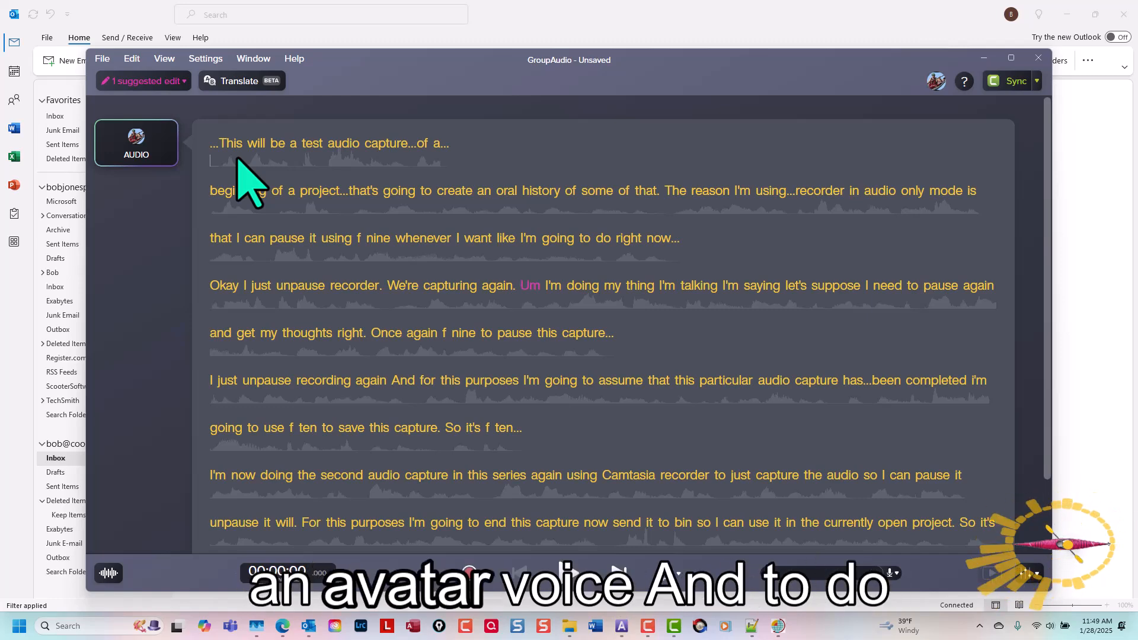
left_click(147, 155)
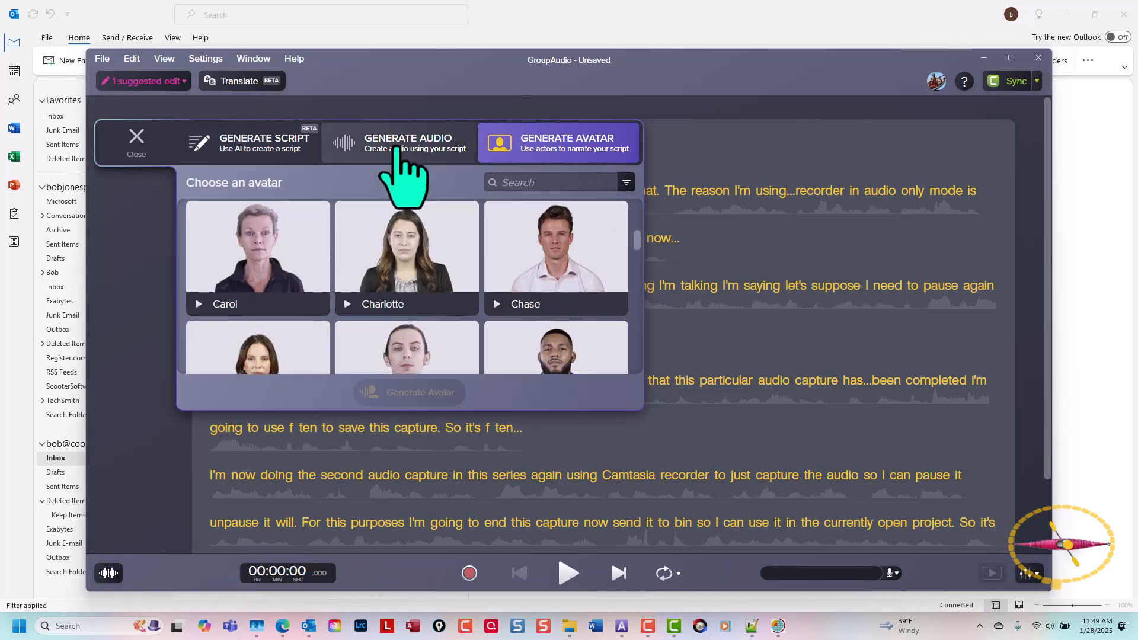
left_click(396, 148)
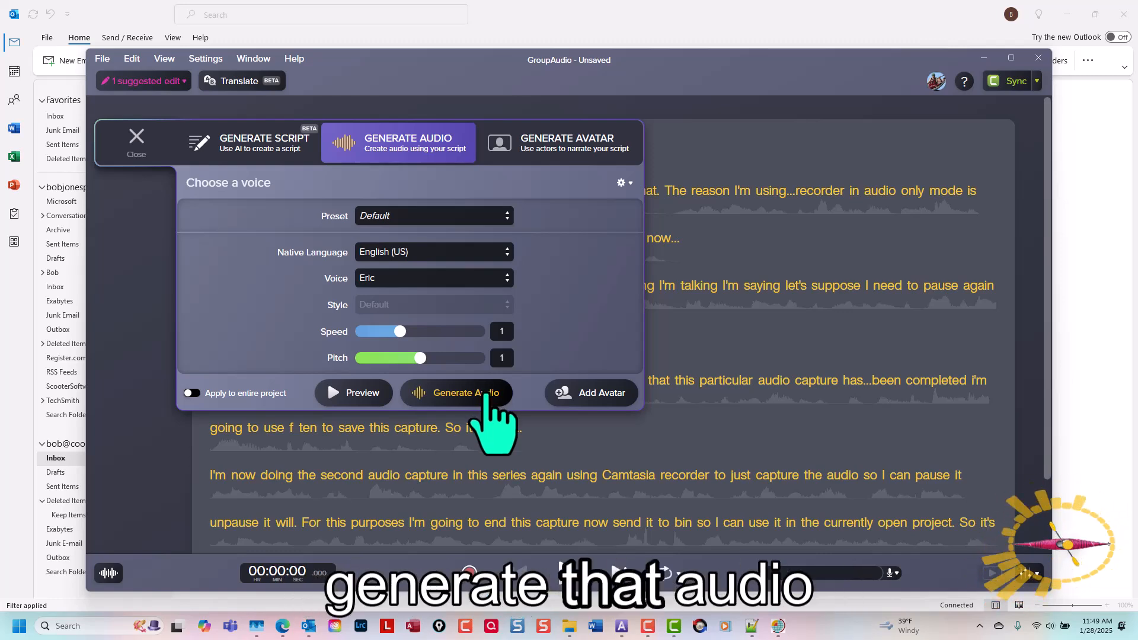
left_click(486, 394)
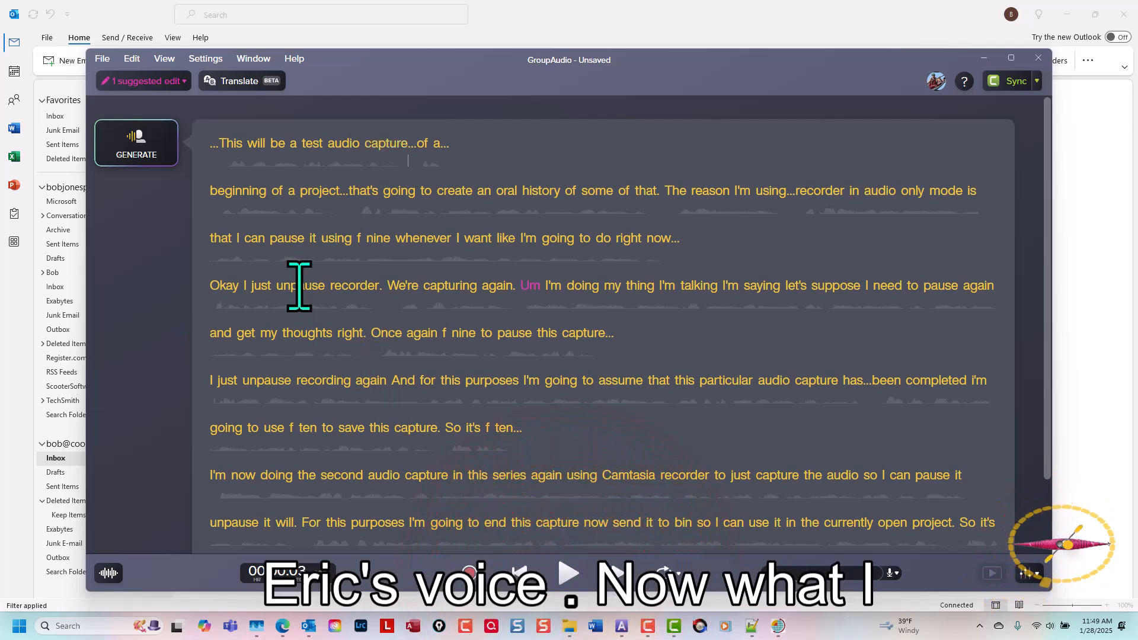
Step: Apply the suggested edit that removes the hesitation "Um" from the transcript
left_click(181, 80)
left_click(185, 101)
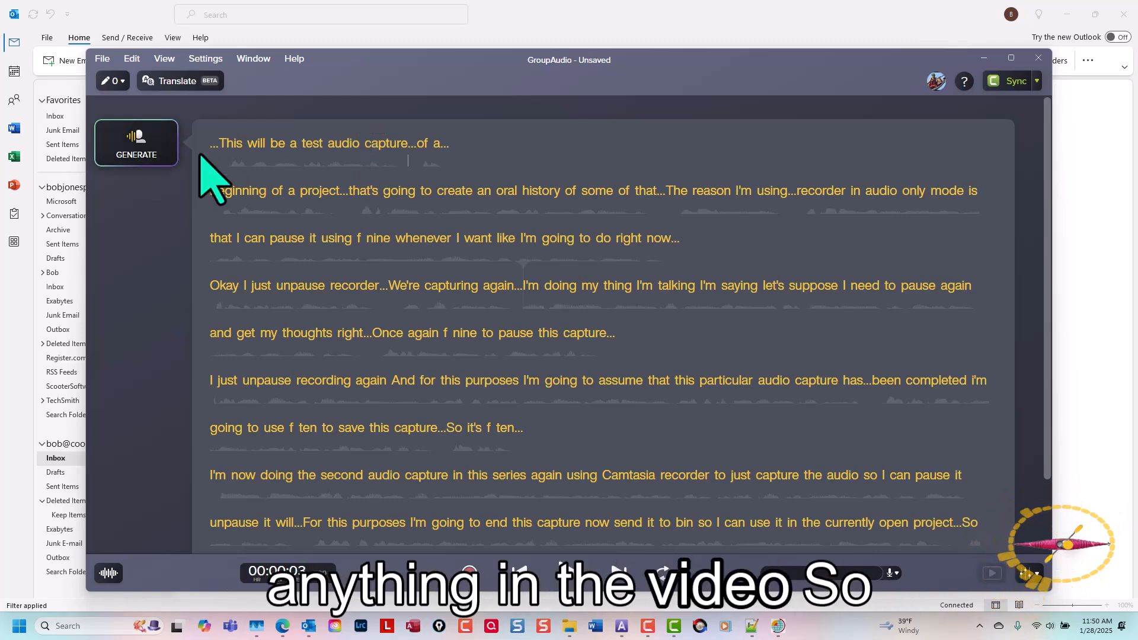
Step: Generate an avatar for the transcript using the actor Chase, and briefly show the avatar video preview
left_click(156, 153)
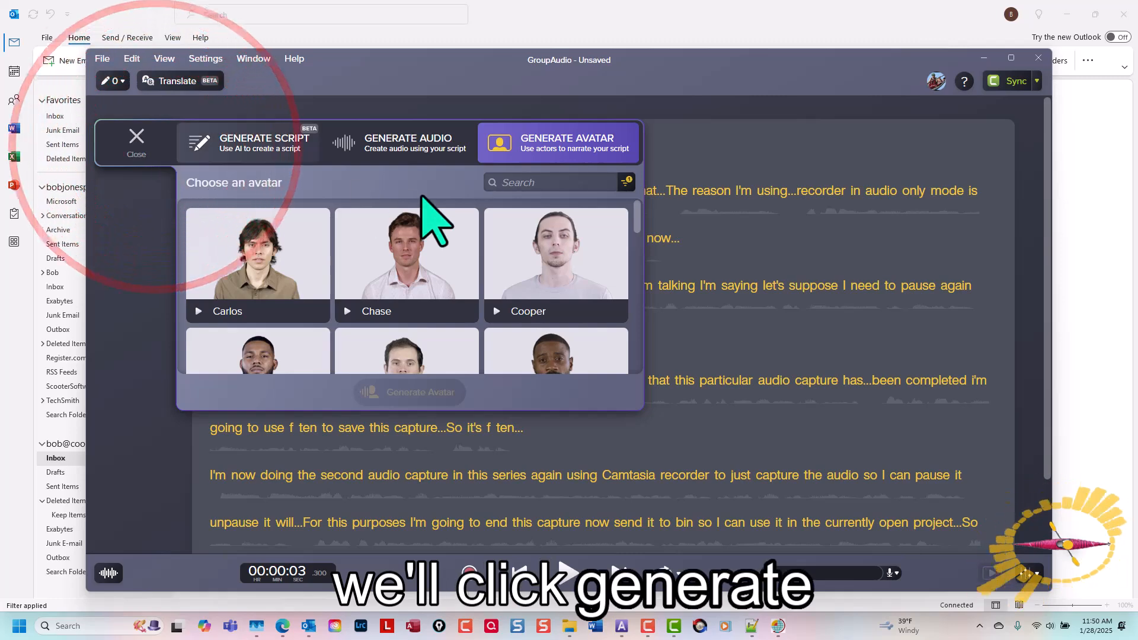
left_click(403, 252)
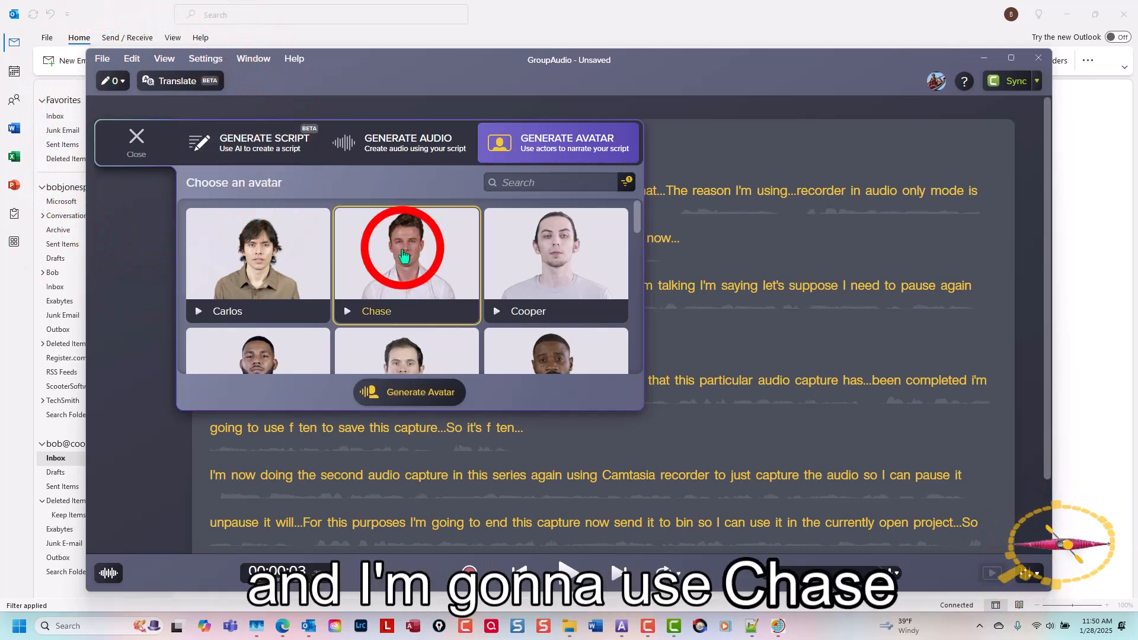
left_click(439, 394)
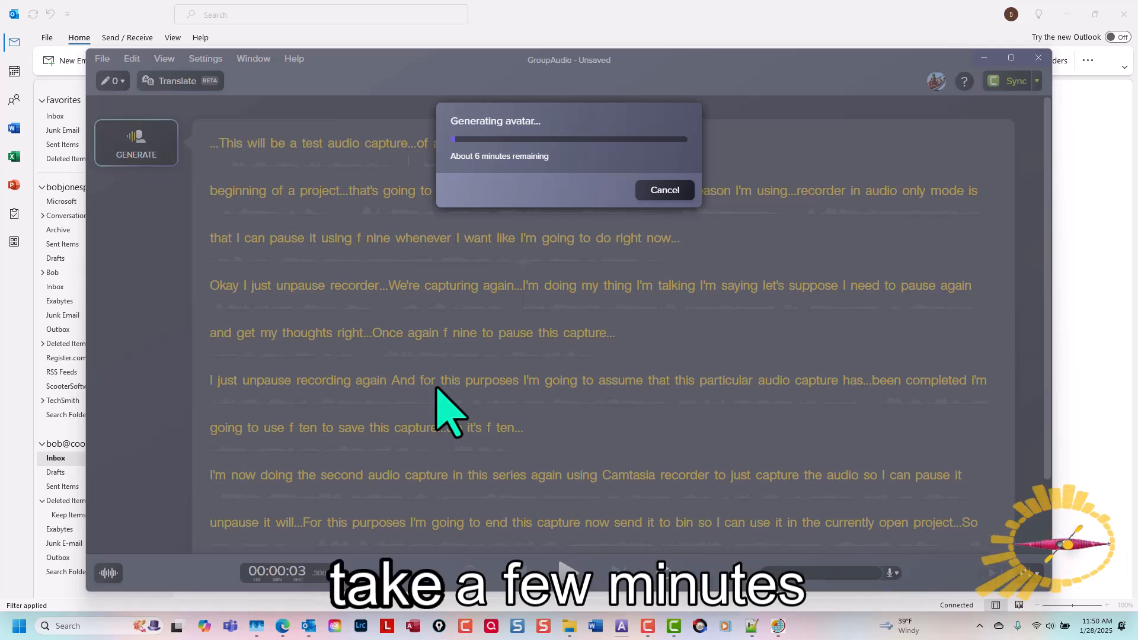
left_click(437, 389)
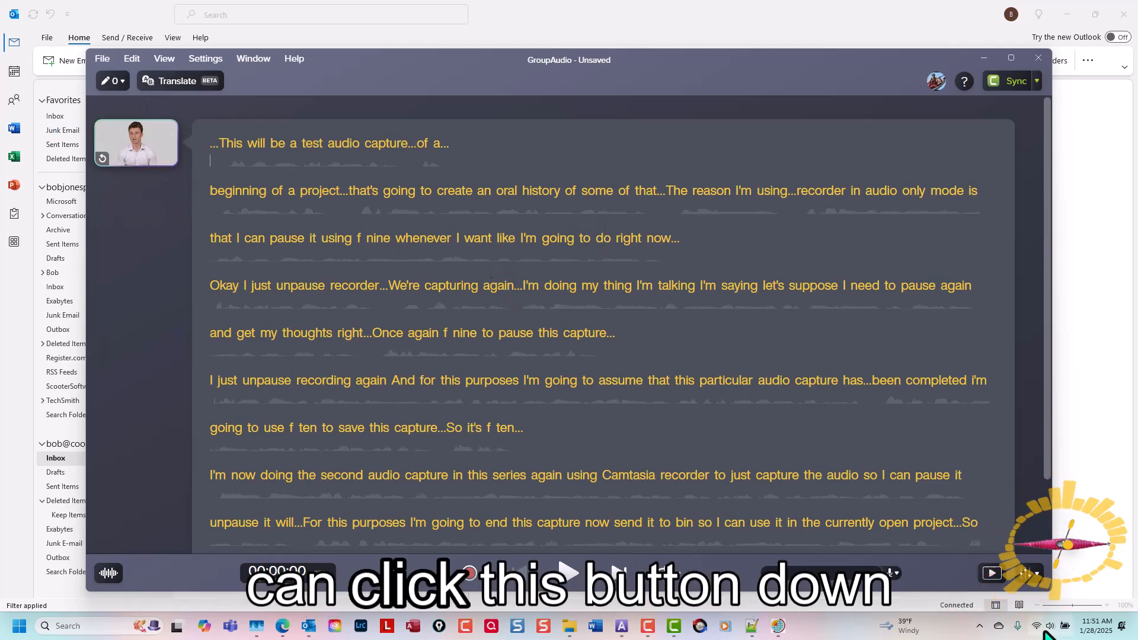
left_click(992, 573)
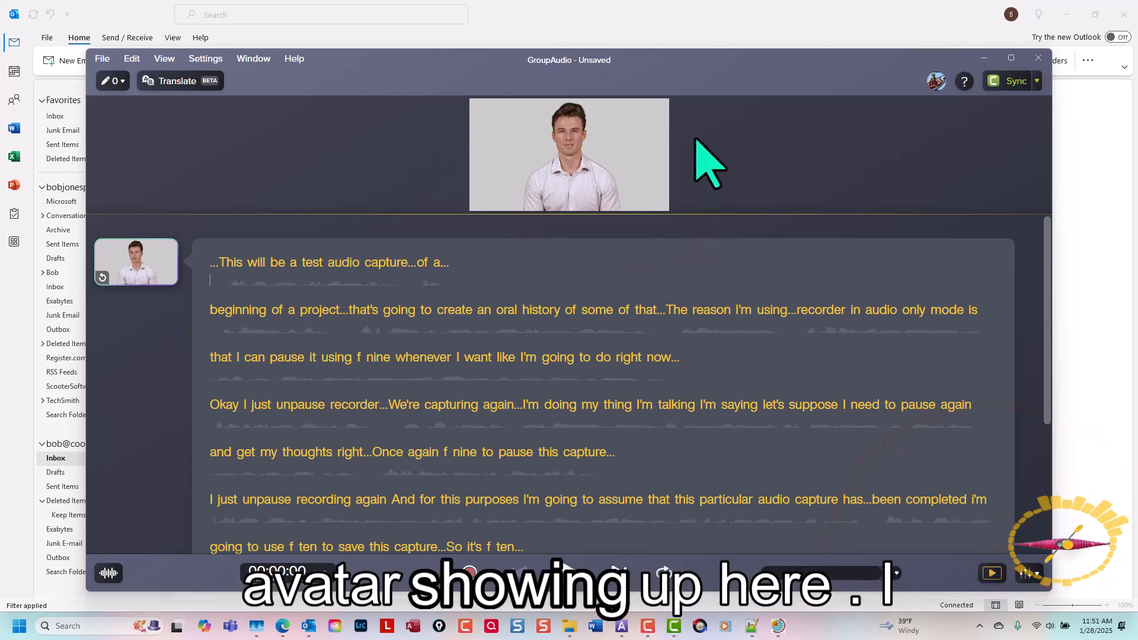
left_click(992, 572)
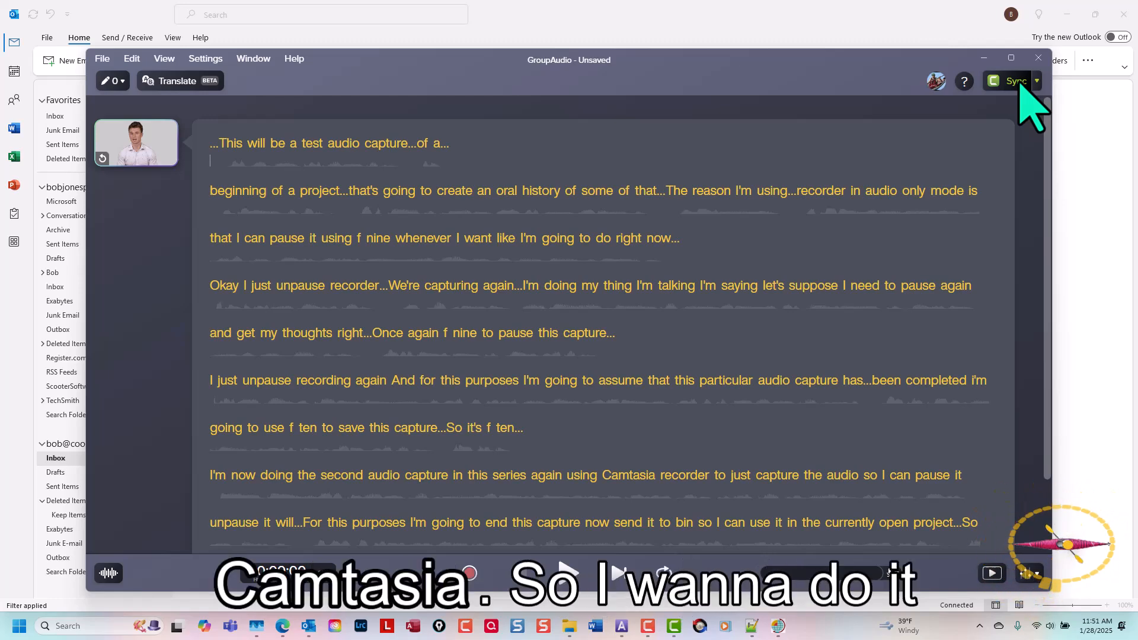
Step: Set the captions option for syncing with Camtasia to Dynamic Captions (Beta)
left_click(1038, 80)
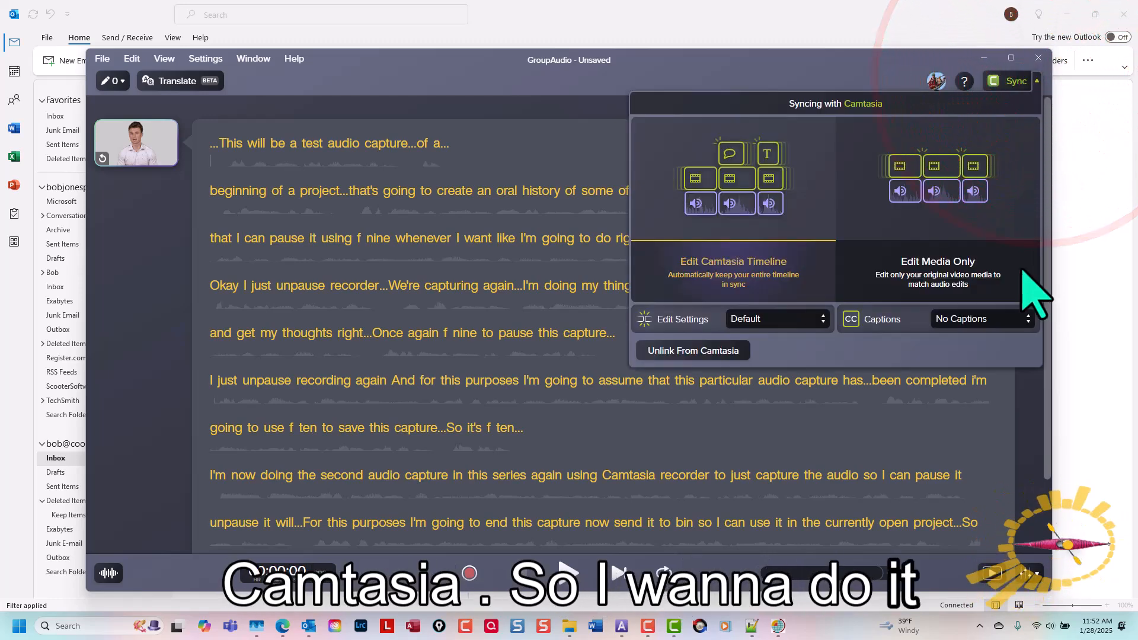
left_click(1021, 323)
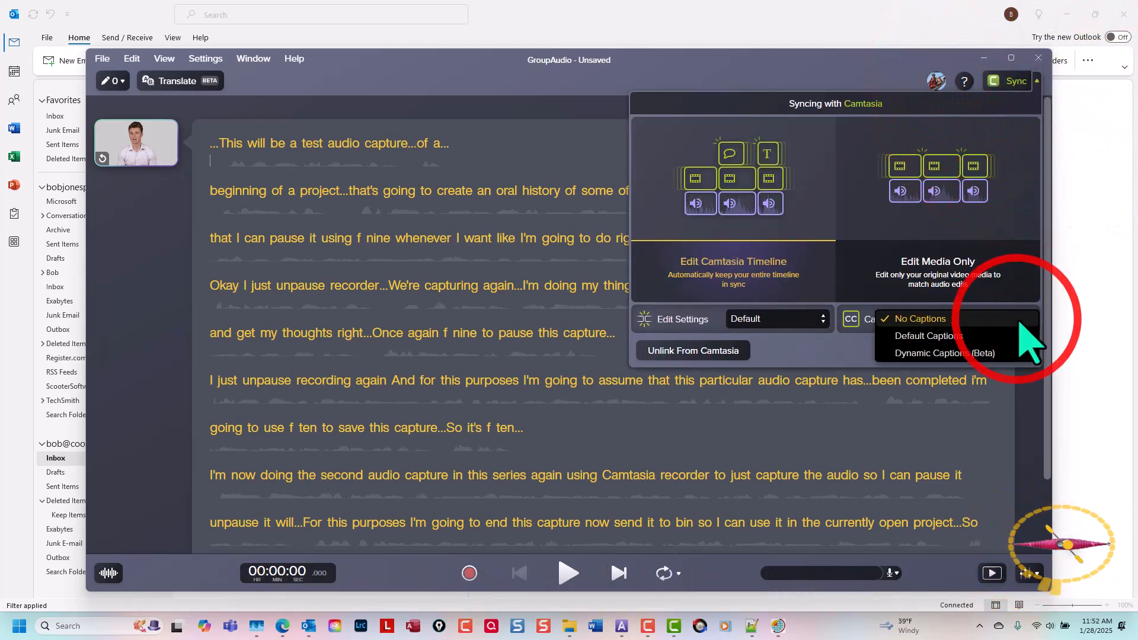
left_click(972, 353)
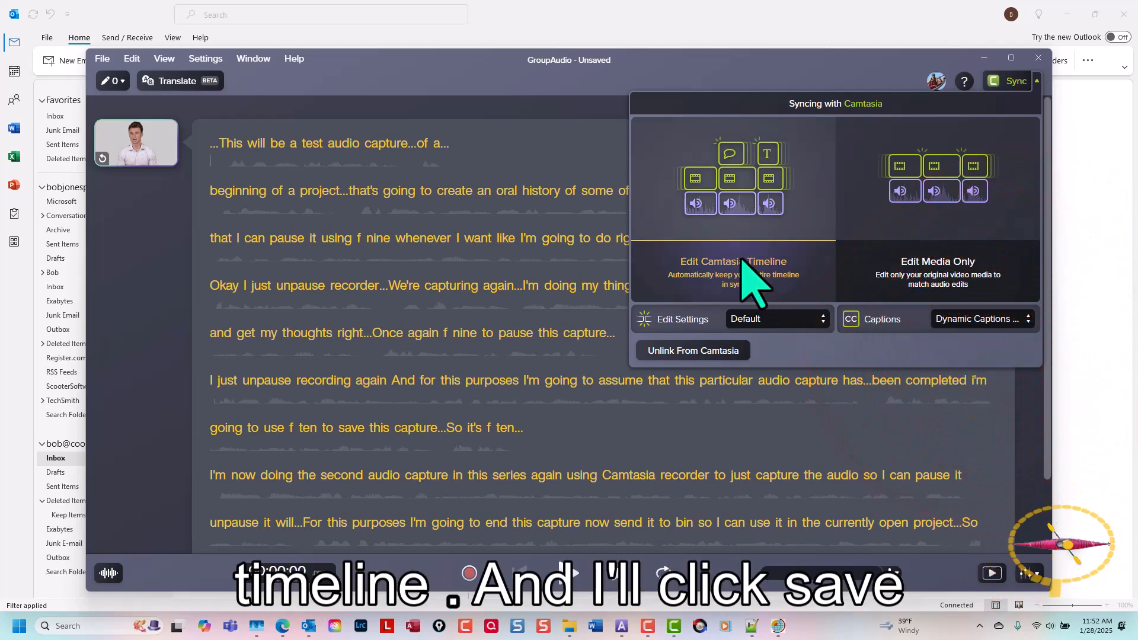
left_click(1037, 81)
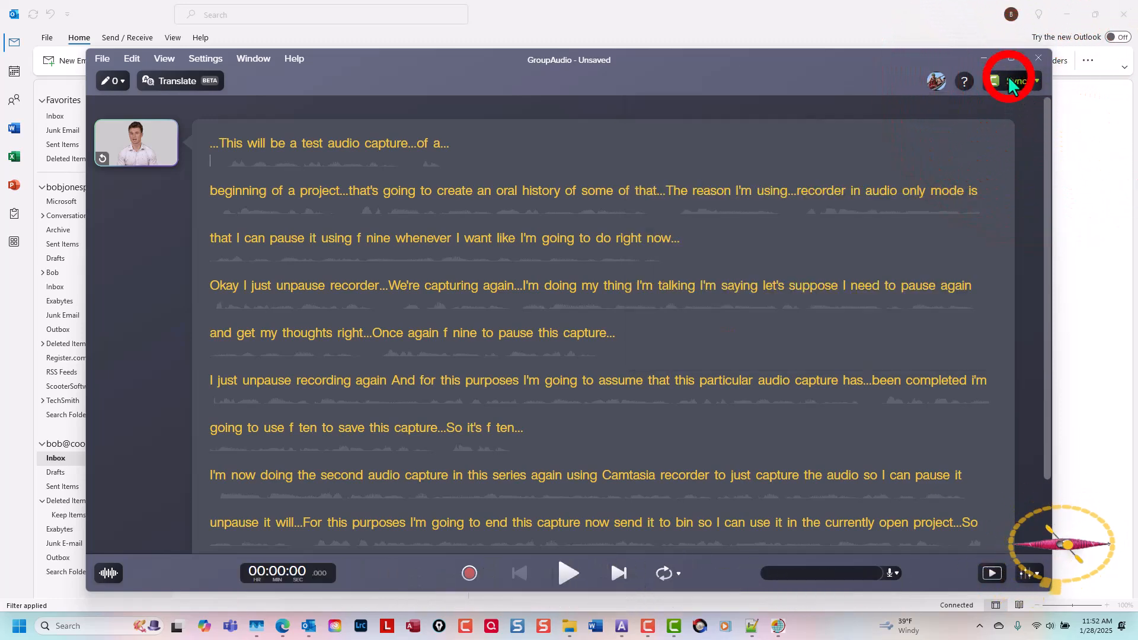
Step: Sync the edits to Camtasia, saving the Audiate project as AvatarTest in the WORKINGFOLDER NL folder
left_click(1008, 76)
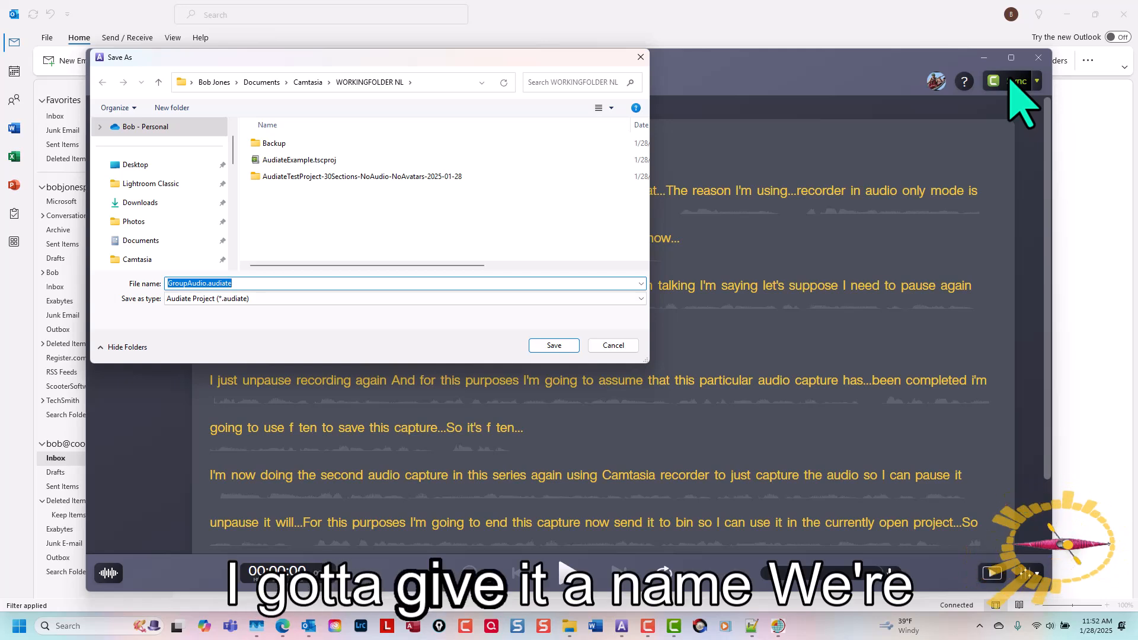
type("A")
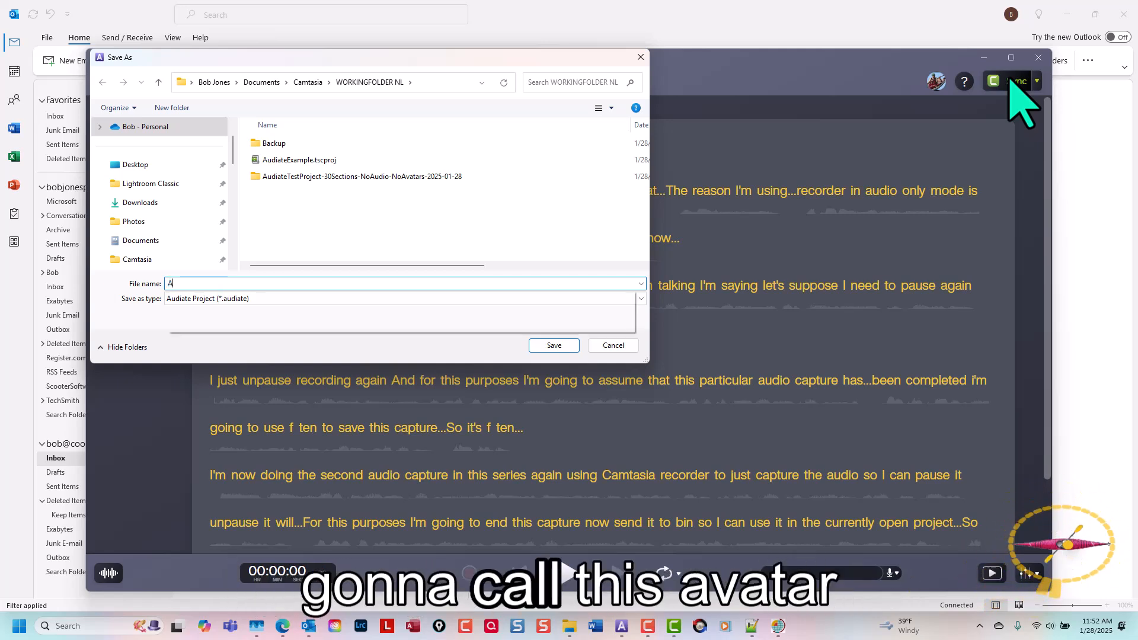
type("vatarTest")
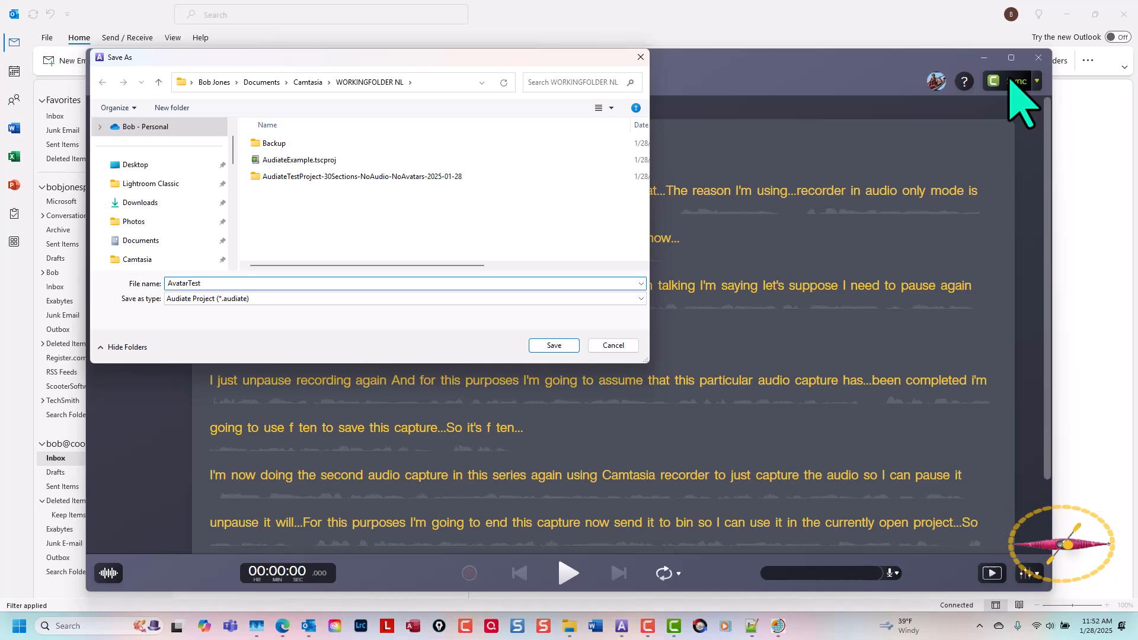
left_click(569, 346)
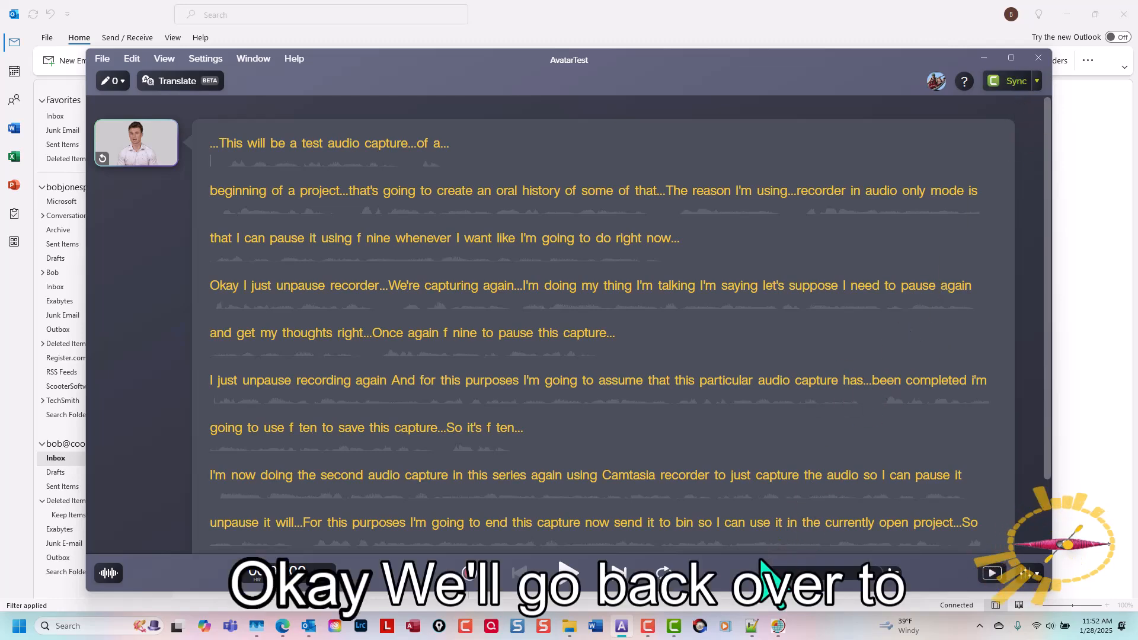
Step: Switch to Camtasia and enlarge the timeline area to reveal the Dynamic Caption track above the avatar clip
left_click(675, 628)
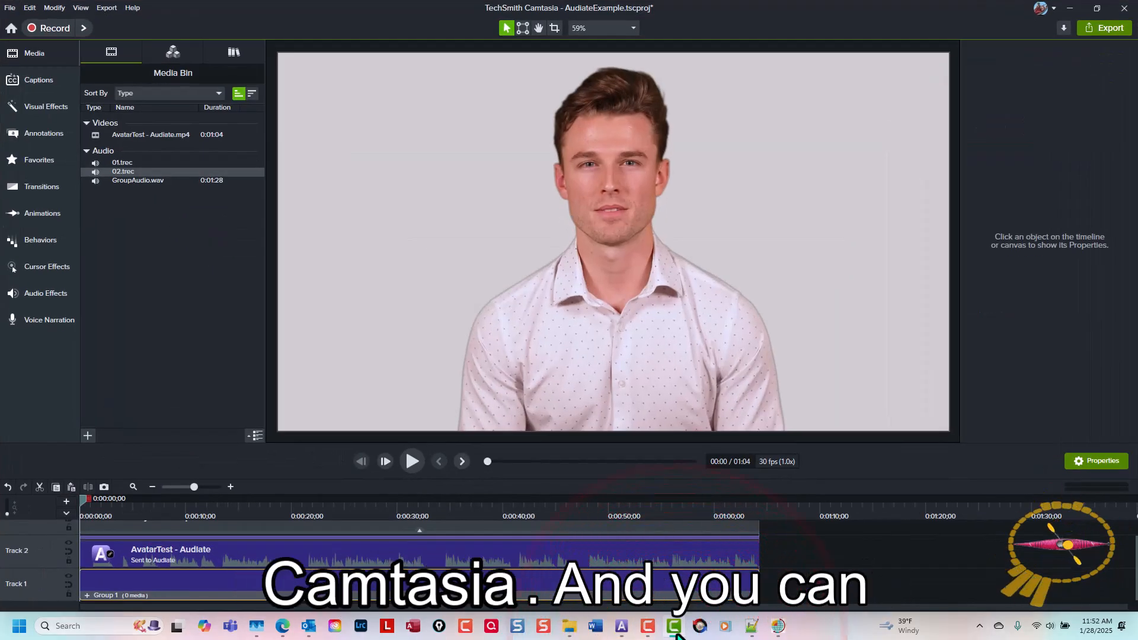
left_click_drag(927, 445, 917, 340)
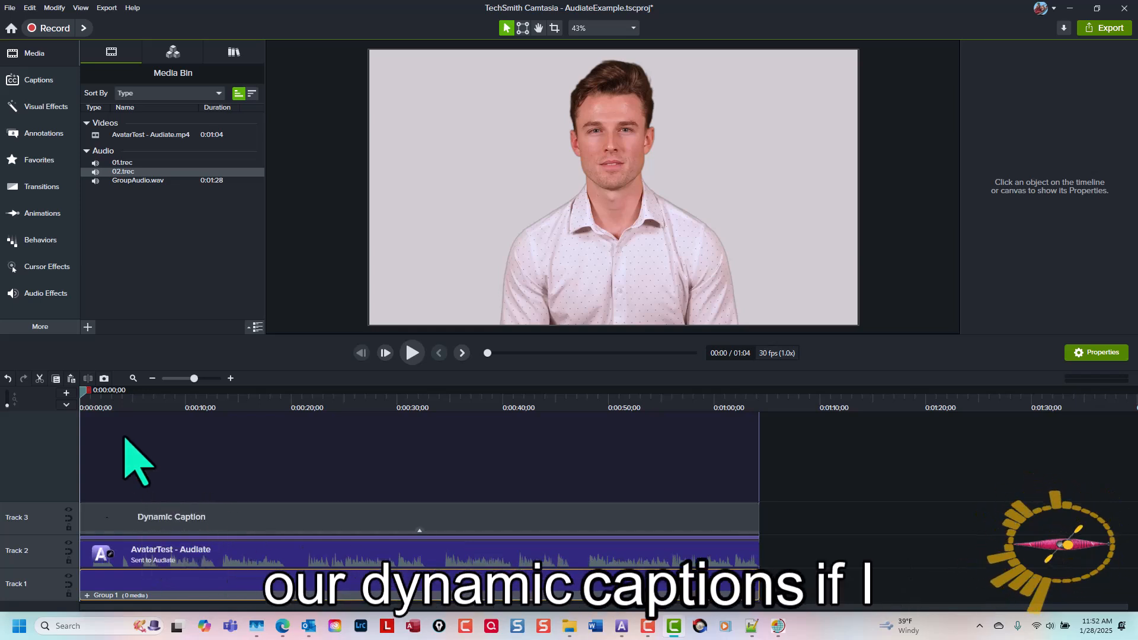
left_click_drag(97, 407, 58, 434)
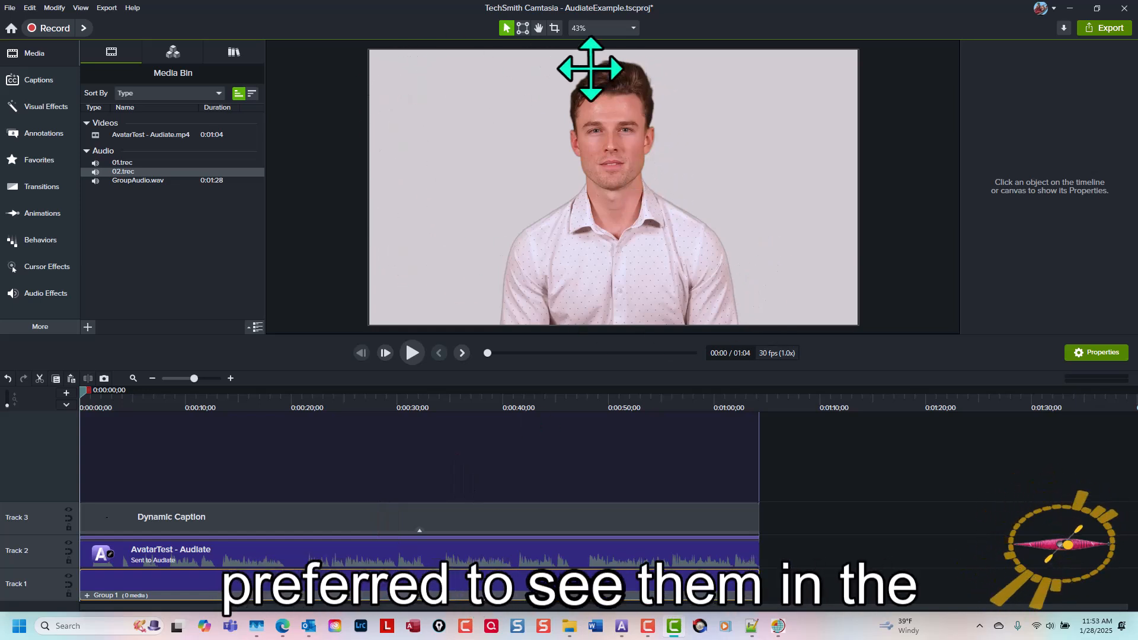
Step: Apply the Background Removal visual effect to the AvatarTest - Audiate clip on Track 2
left_click(316, 562)
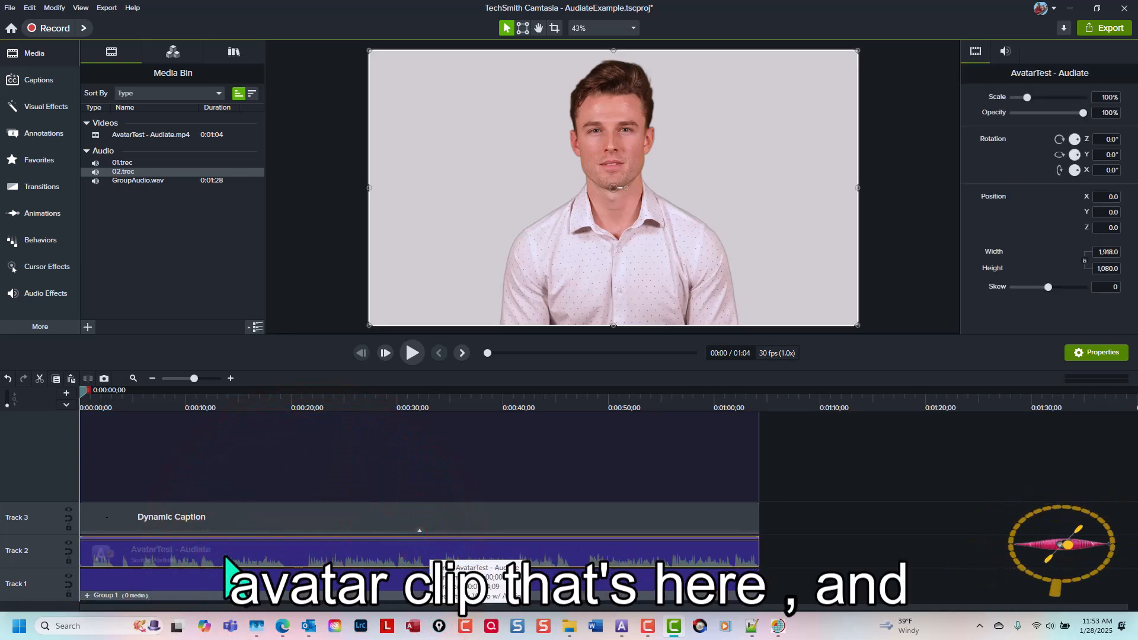
left_click(46, 107)
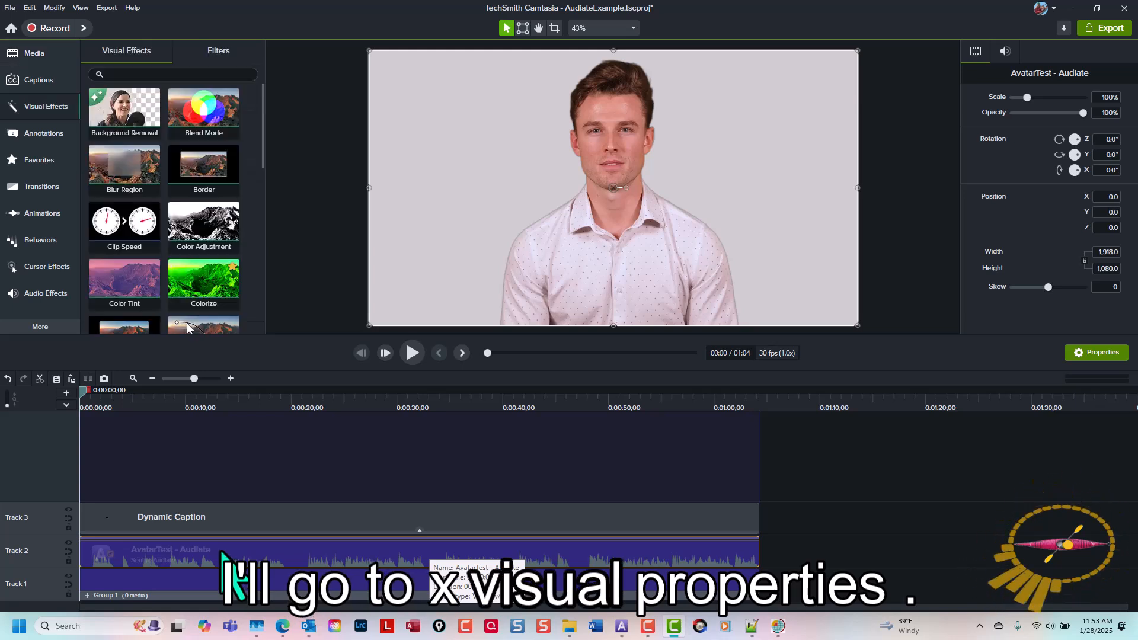
right_click(131, 106)
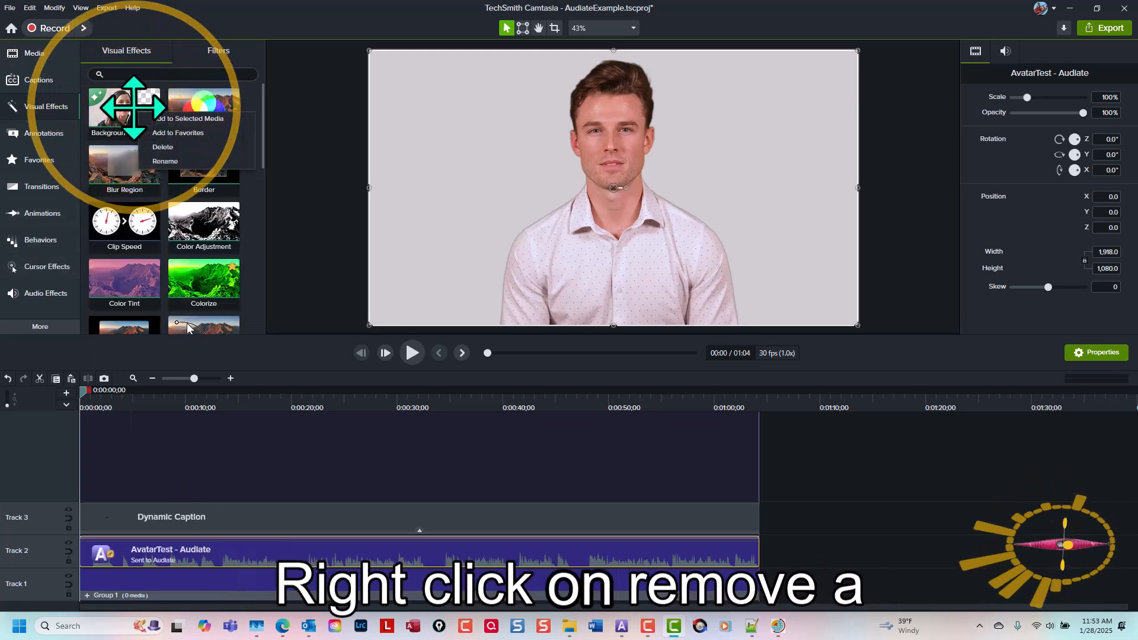
left_click(159, 119)
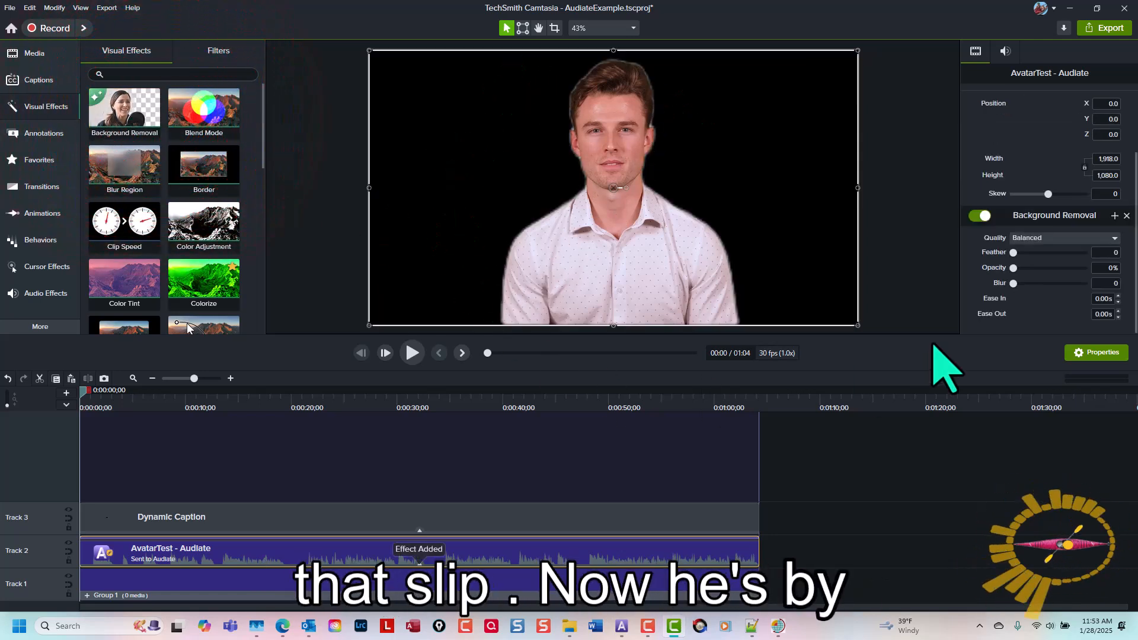
Step: Set the project's canvas color to the teal swatch from My Colors and play back the start of the timeline
left_click(611, 27)
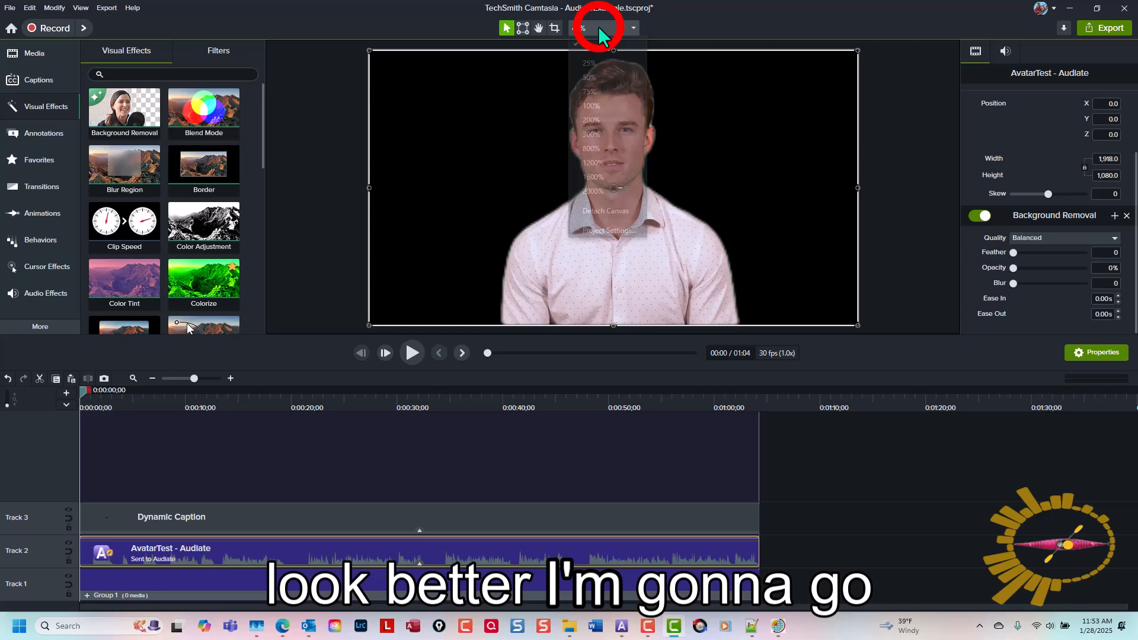
left_click(626, 230)
left_click(637, 311)
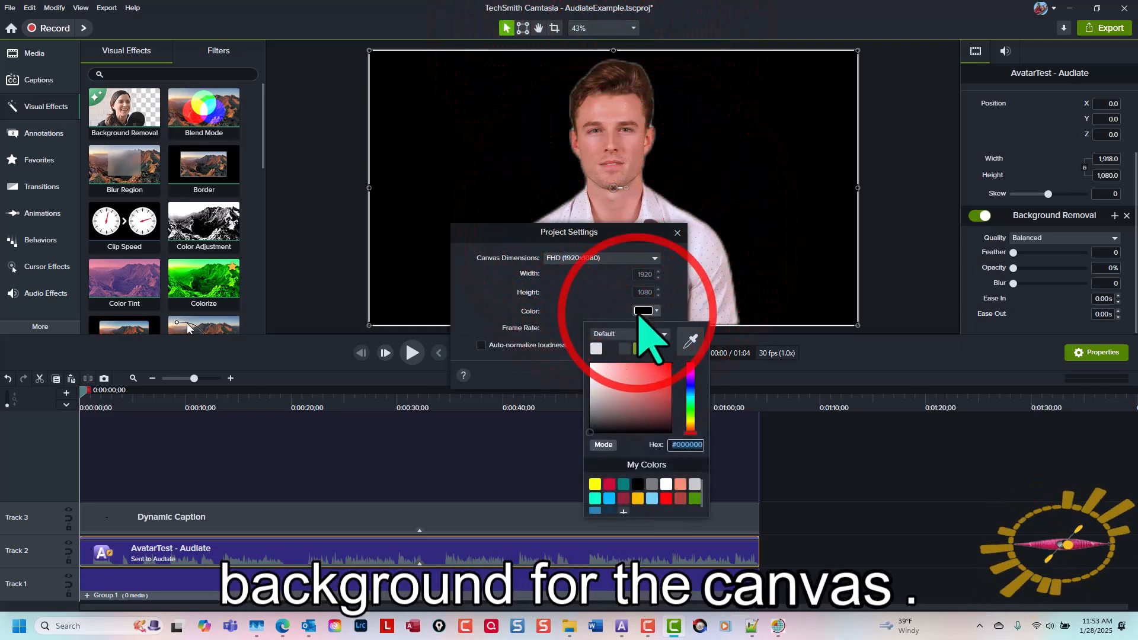
left_click(624, 488)
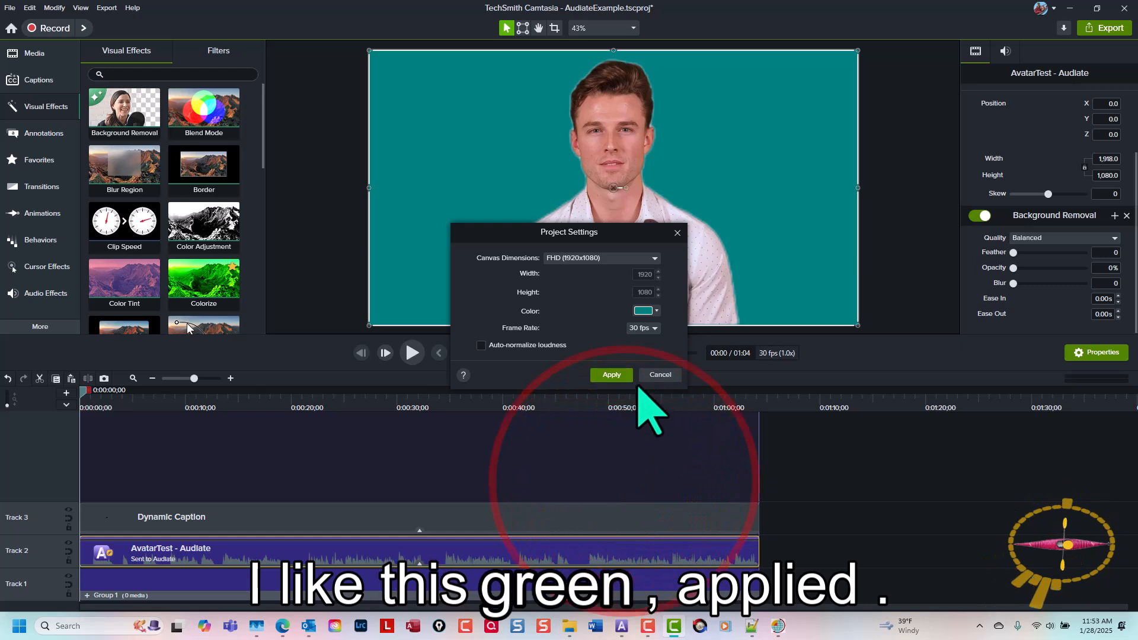
left_click(616, 375)
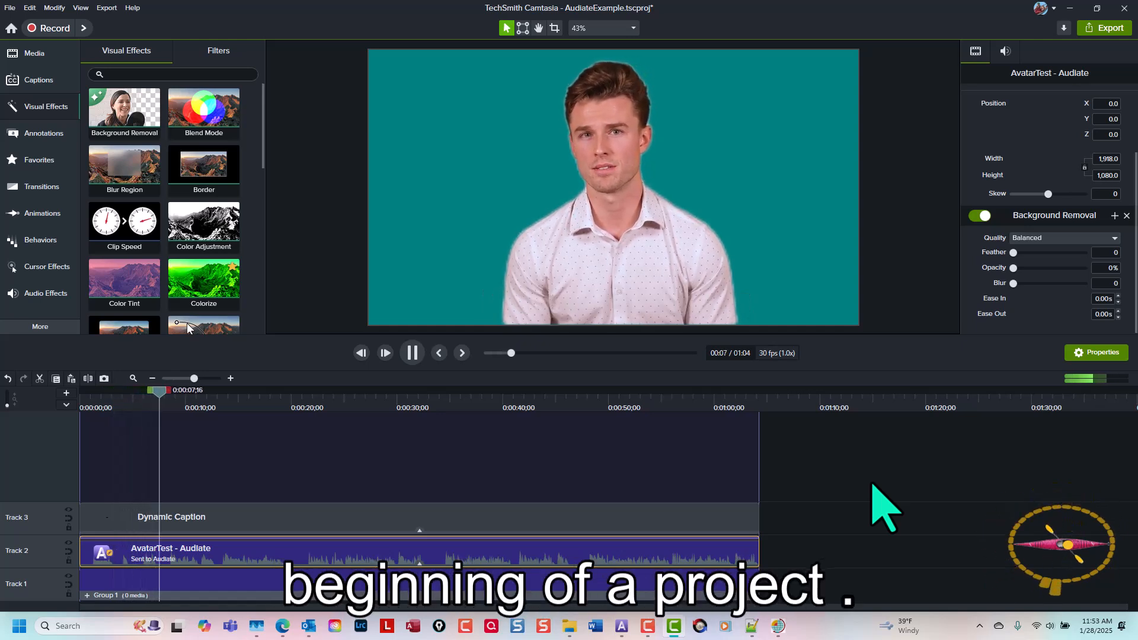
key("space")
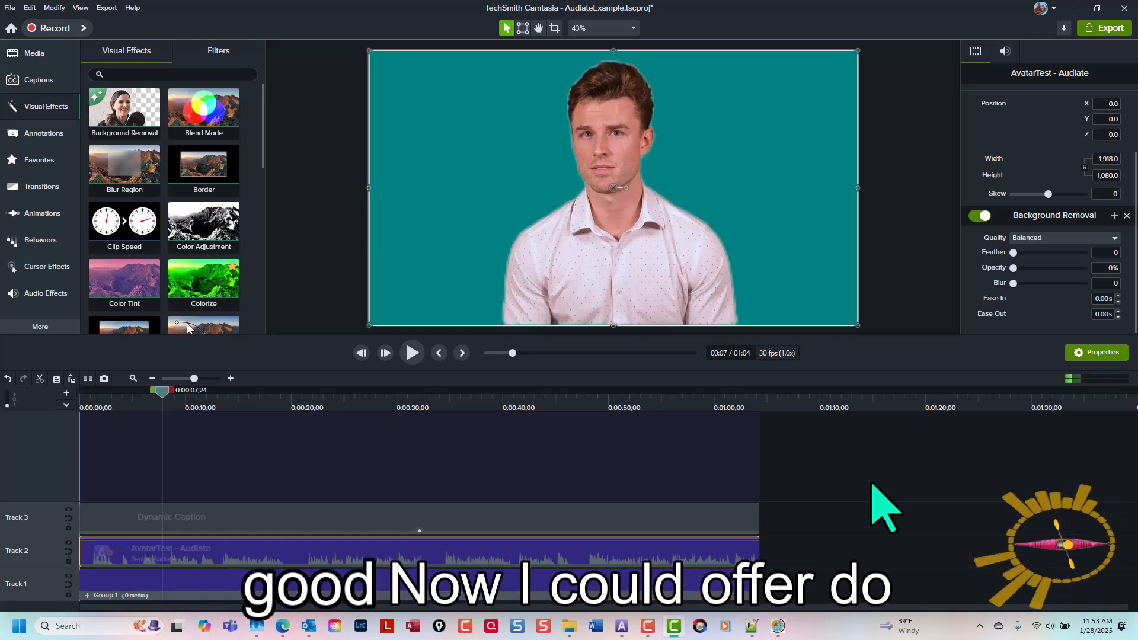